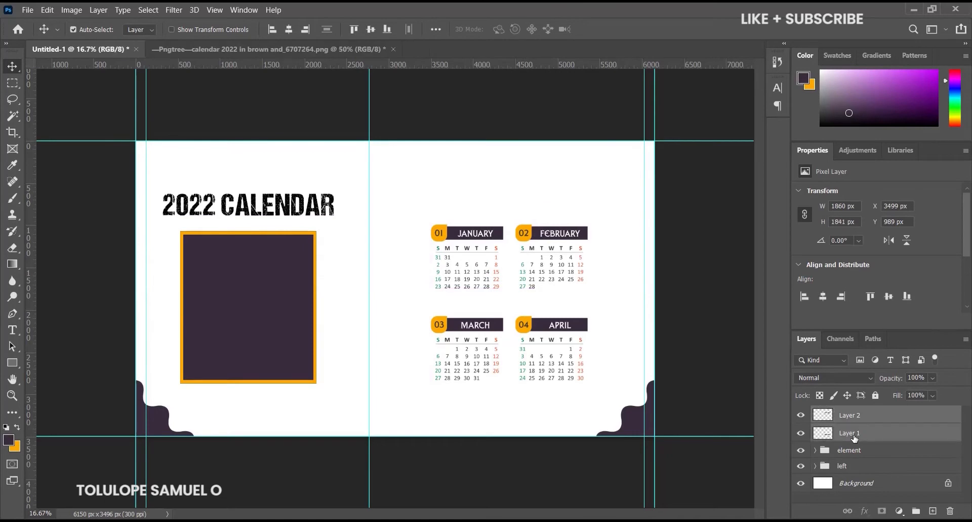
Enlarge the selected January–April calendar layers to about 132% and move them slightly up the page's right half.
key("ctrl+t")
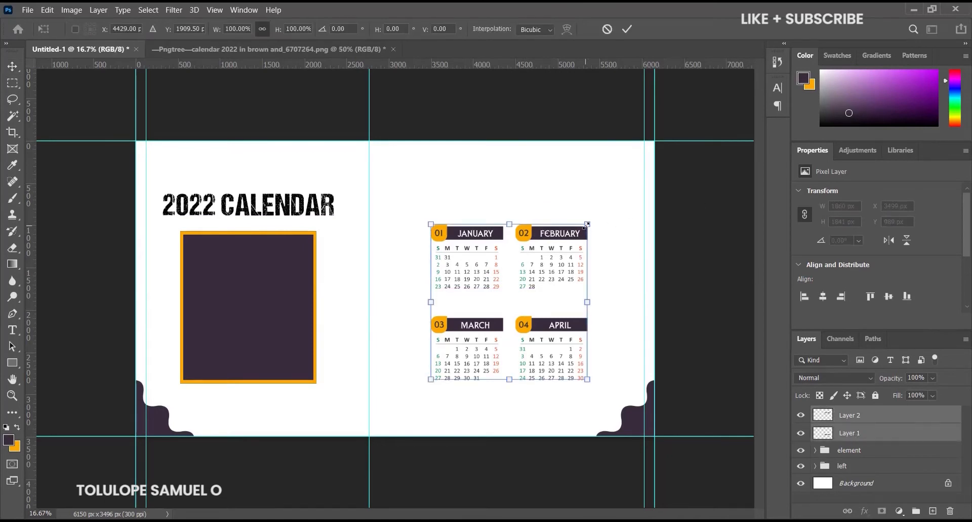
left_click_drag(587, 223, 617, 207)
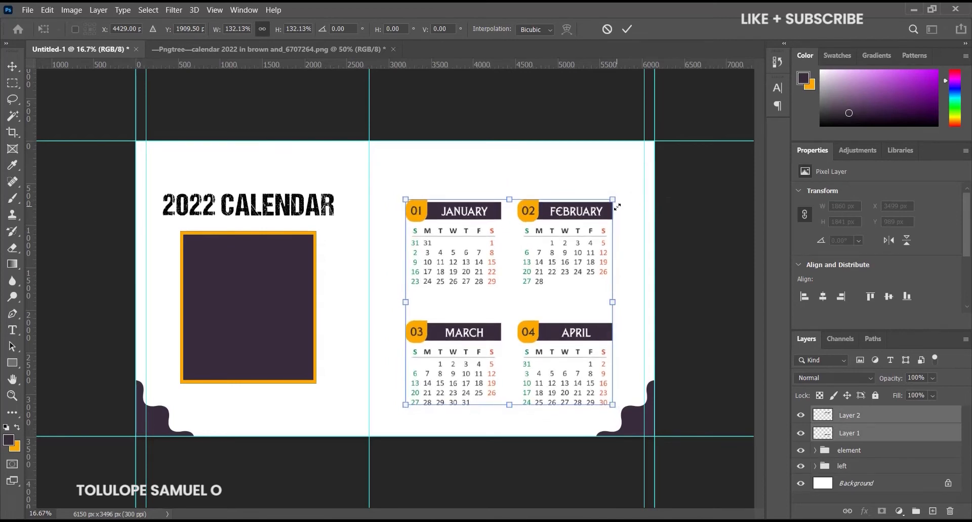
left_click(628, 29)
left_click_drag(585, 282, 586, 260)
Draw a thin dark purple rectangle about 3383 by 55 px between the two rows of months, spanning the right half of the page.
left_click(12, 363)
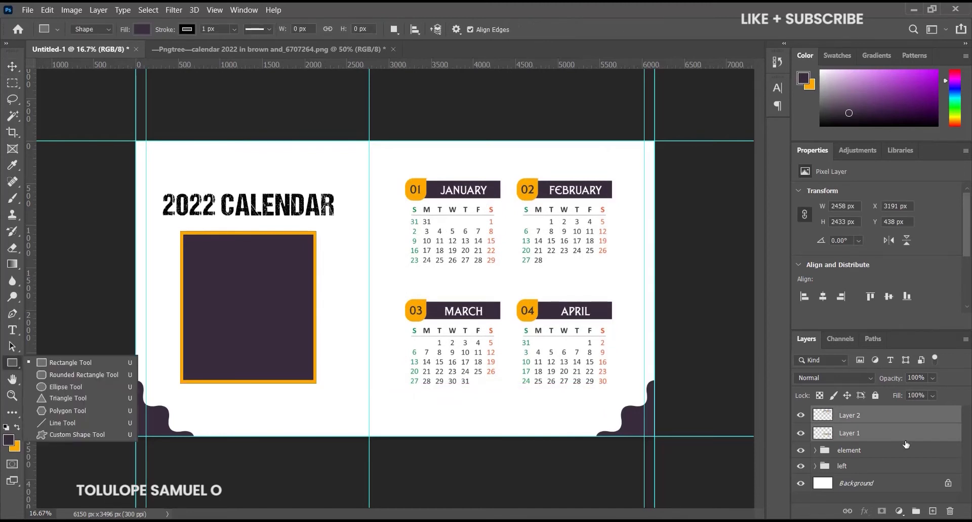
left_click(890, 433)
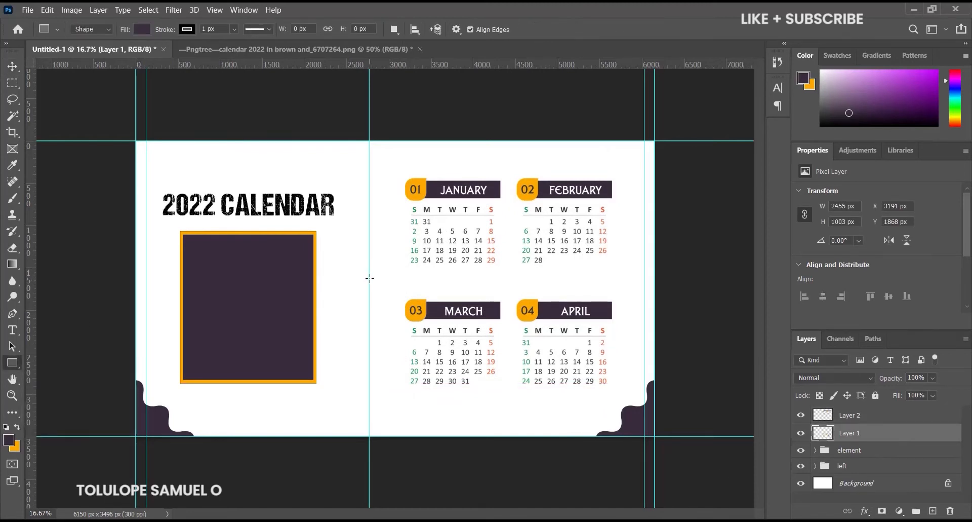
left_click_drag(369, 277, 656, 282)
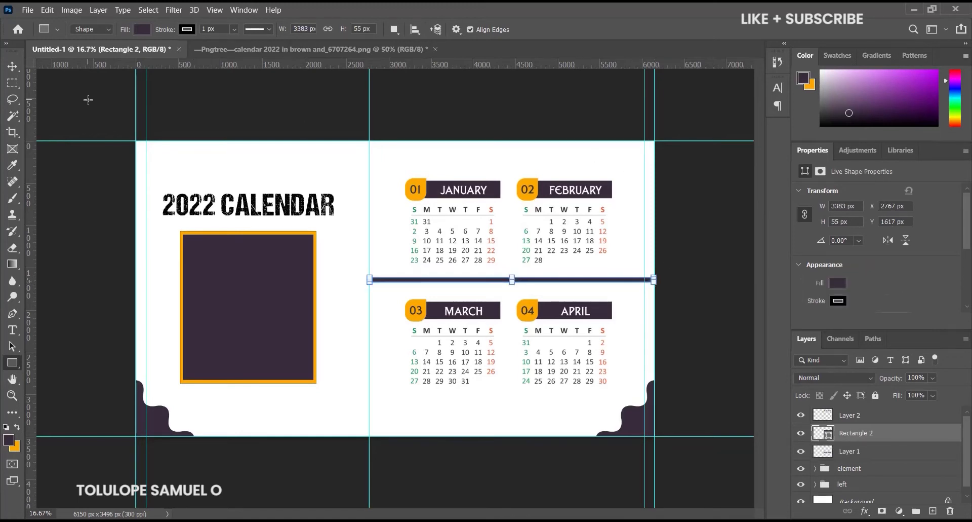
Thin the divider bar between the month rows to about 79% of its height, keeping its full width.
left_click(13, 66)
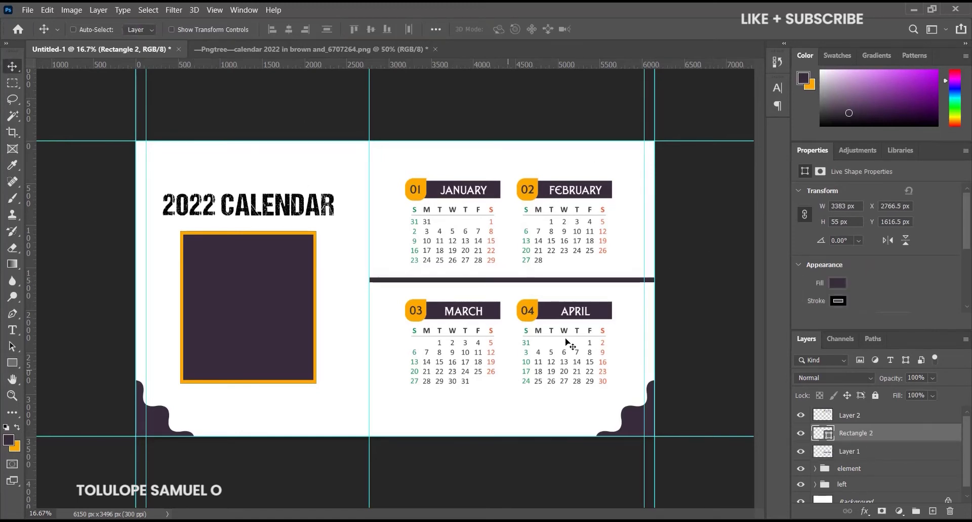
key("ctrl+t")
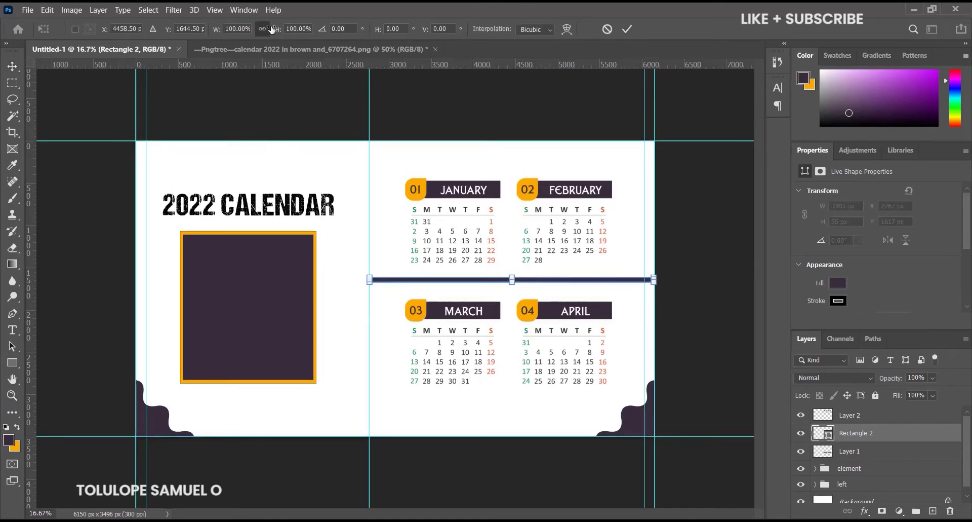
left_click(631, 28)
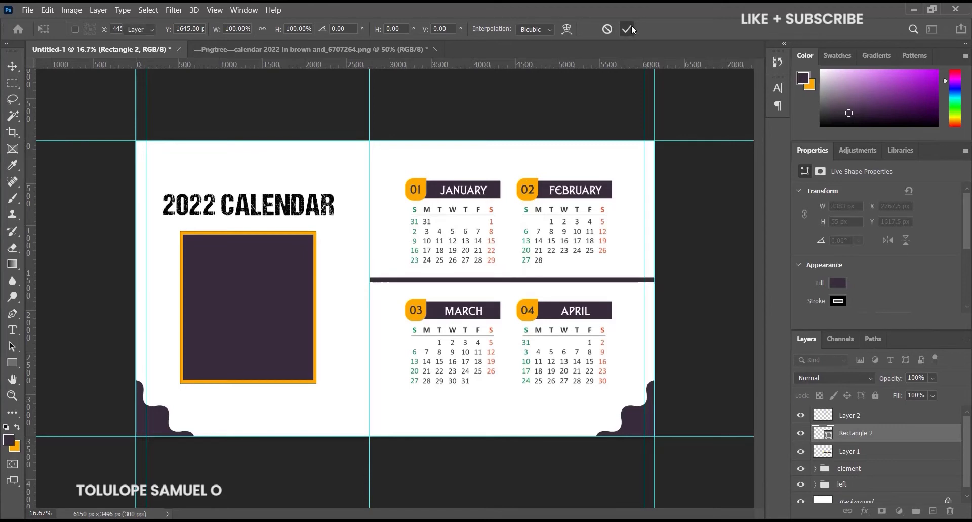
left_click(512, 278)
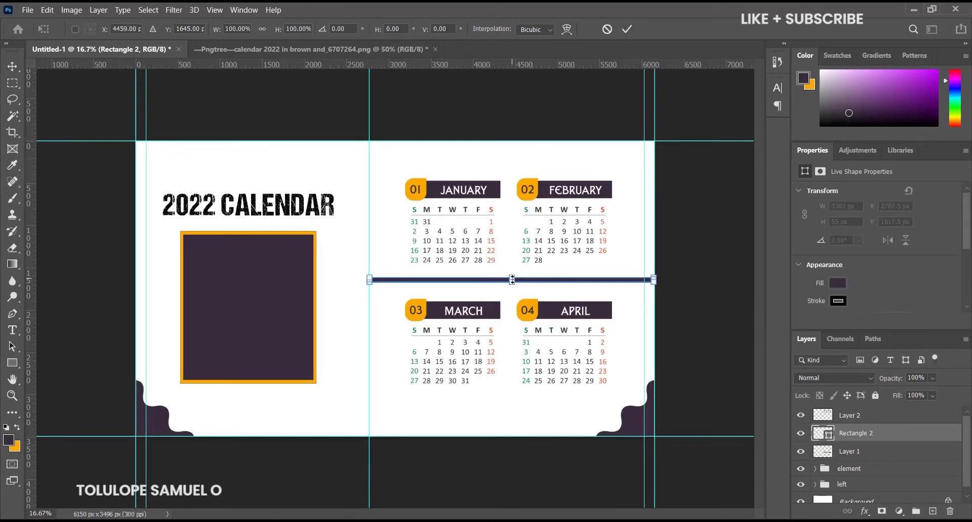
left_click_drag(513, 279, 513, 278)
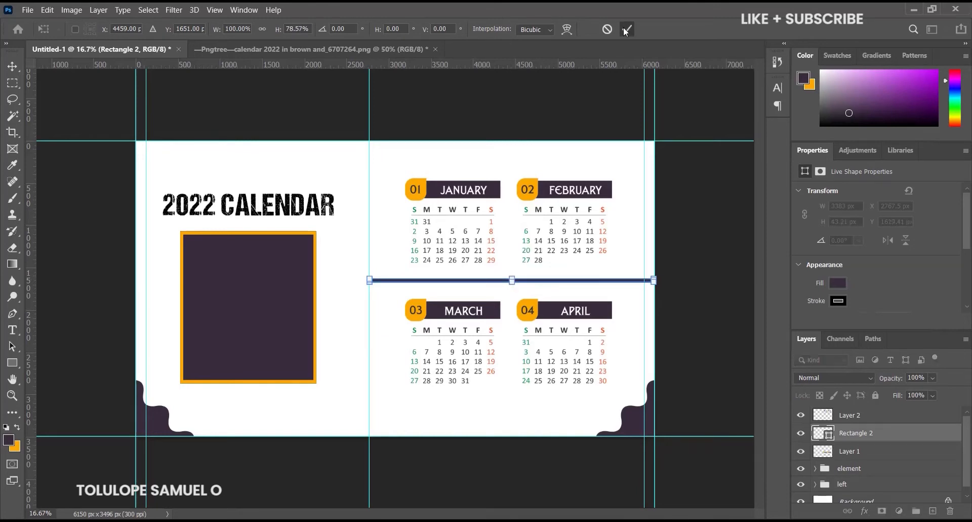
left_click(626, 29)
key("ctrl+t")
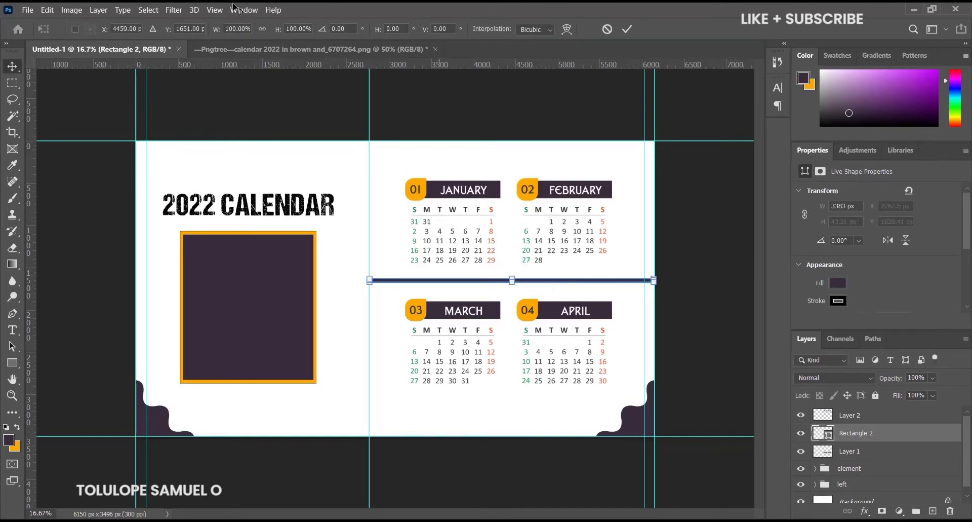
left_click(627, 29)
Scale both month layers, Layer 1 and Layer 2, up together to about 2832 by 2803 px.
left_click(870, 416)
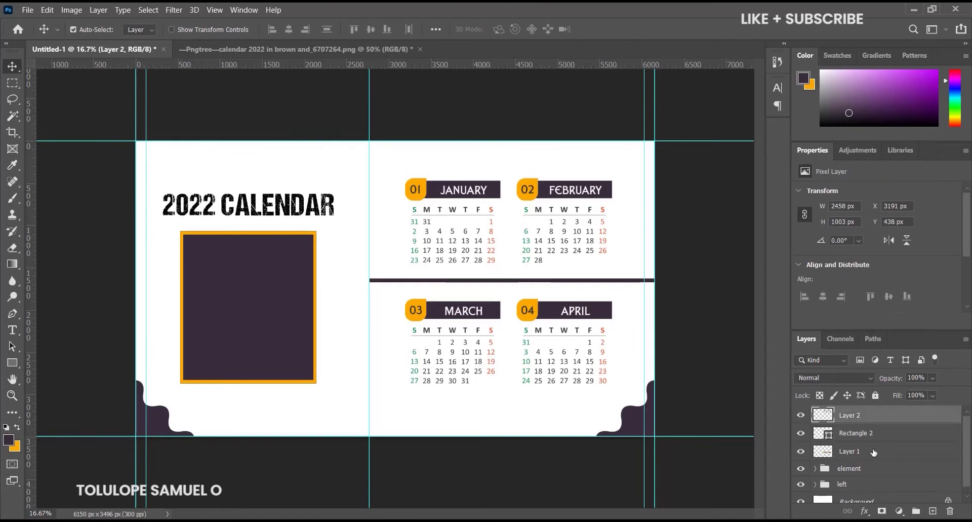
left_click(873, 451, "ctrl")
key("ctrl+t")
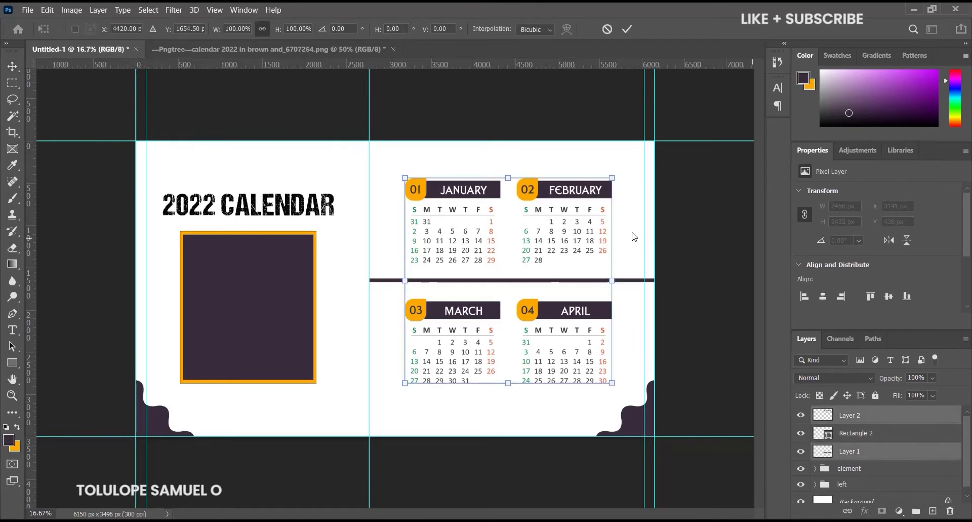
left_click_drag(612, 178, 628, 162)
left_click(626, 30)
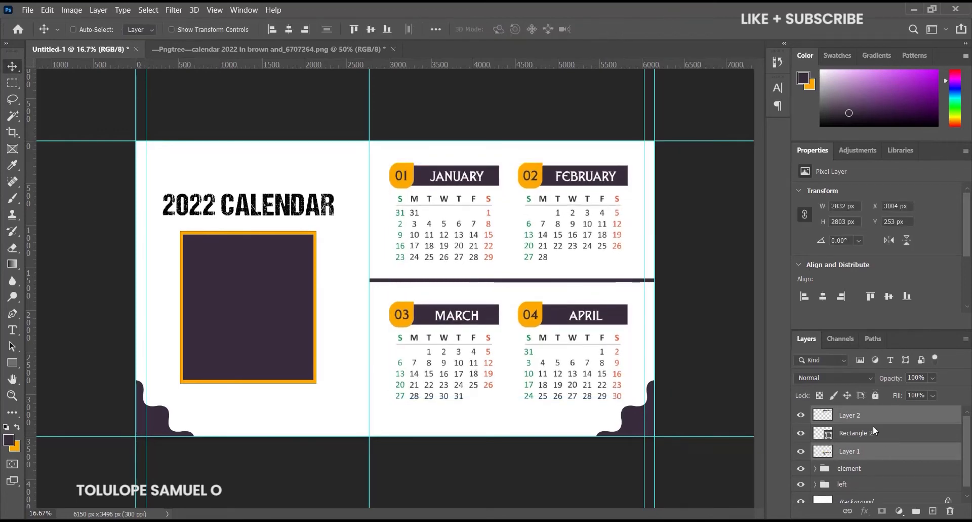
Move the January–February row down to about Y 385 px and the March–April row up to about Y 1761 px, closer to the divider.
left_click(857, 415)
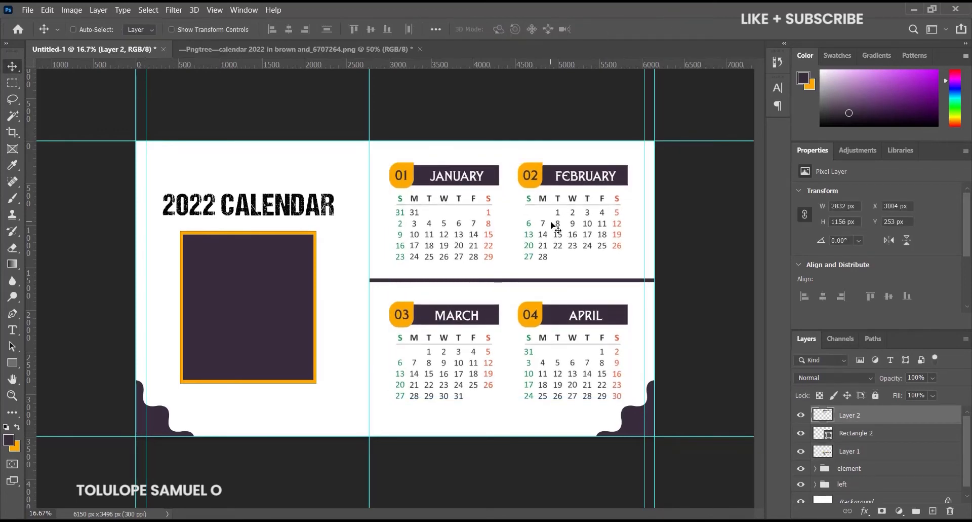
left_click_drag(551, 221, 552, 237)
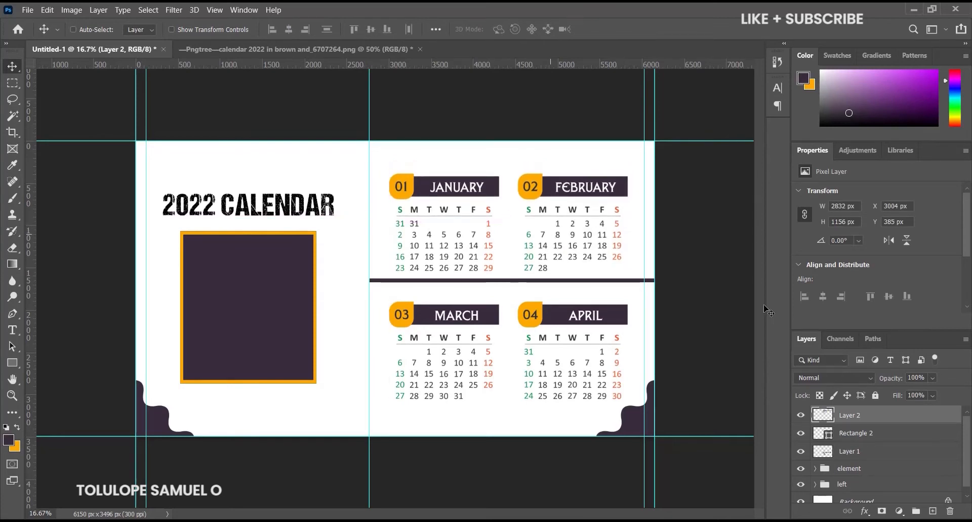
left_click(863, 451)
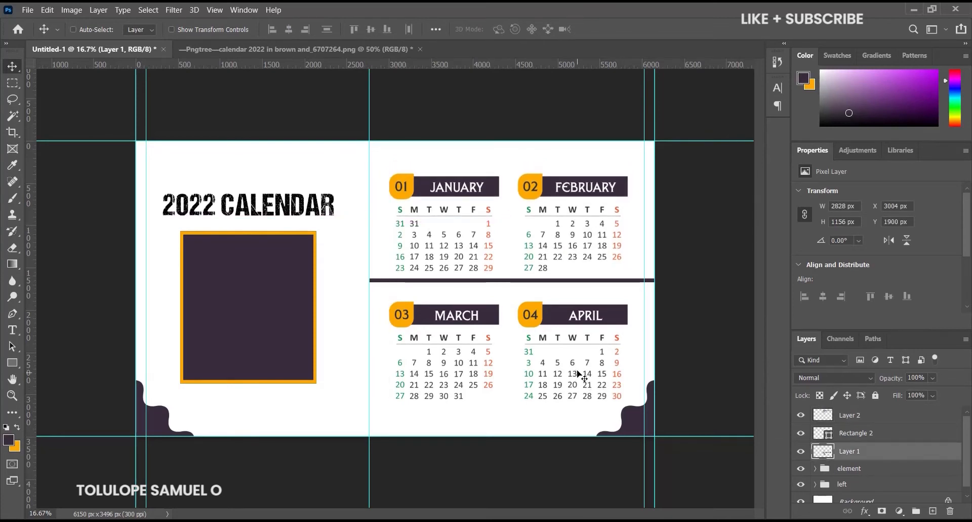
left_click_drag(580, 371, 580, 359)
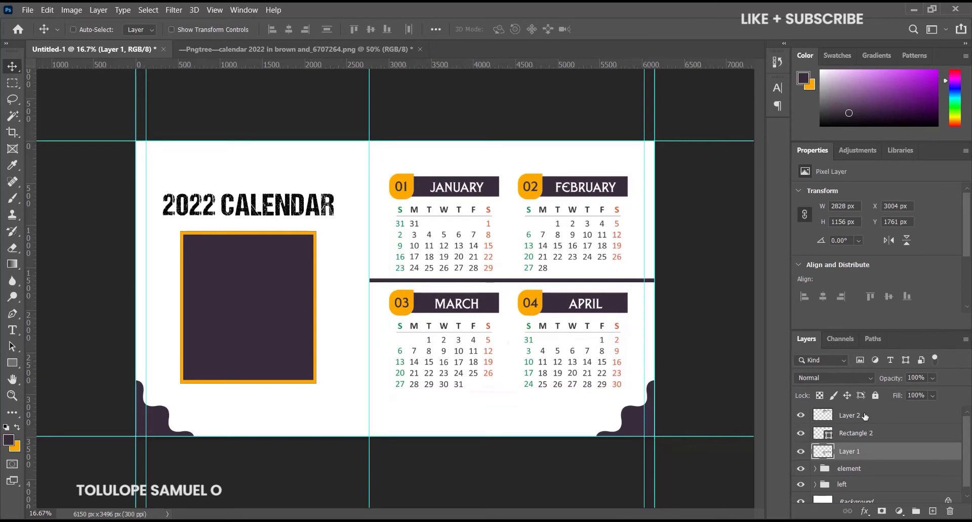
Group the two month layers with the divider bar and name the group "jan-april".
left_click(865, 415, "shift")
key("ctrl+g")
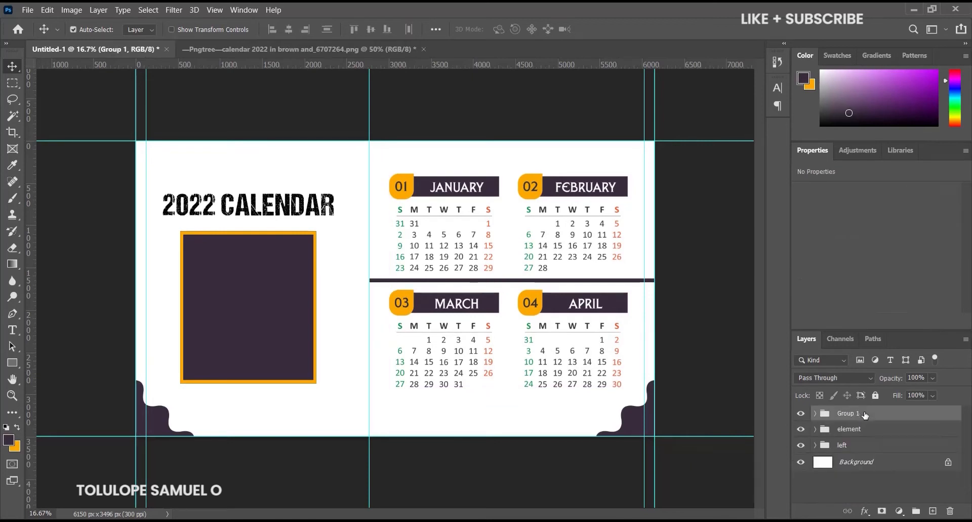
double_click(850, 413)
type("jan-april")
key("Return")
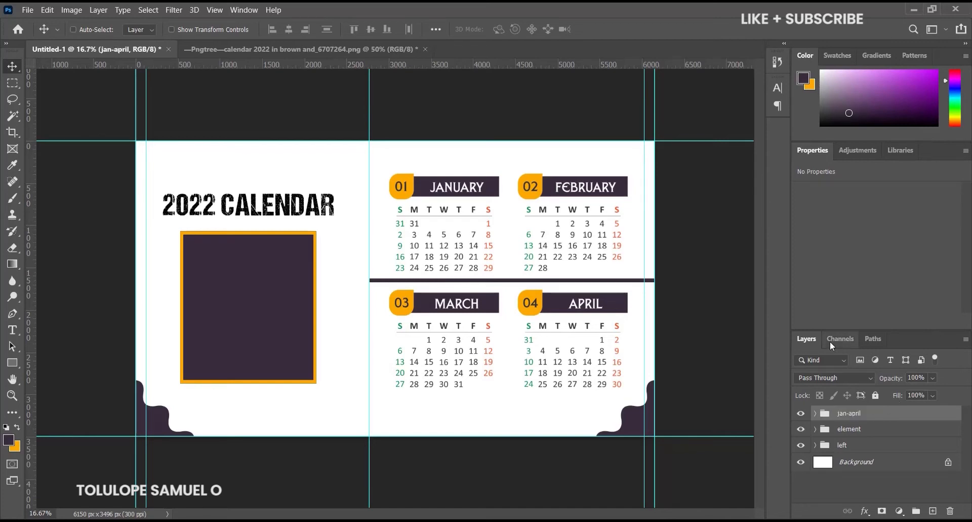
Nudge the jan-april group straight down the page until it sits vertically balanced in the right half.
key("shift+Down")
key("shift+Down")
key("shift+Down")
key("shift+Down")
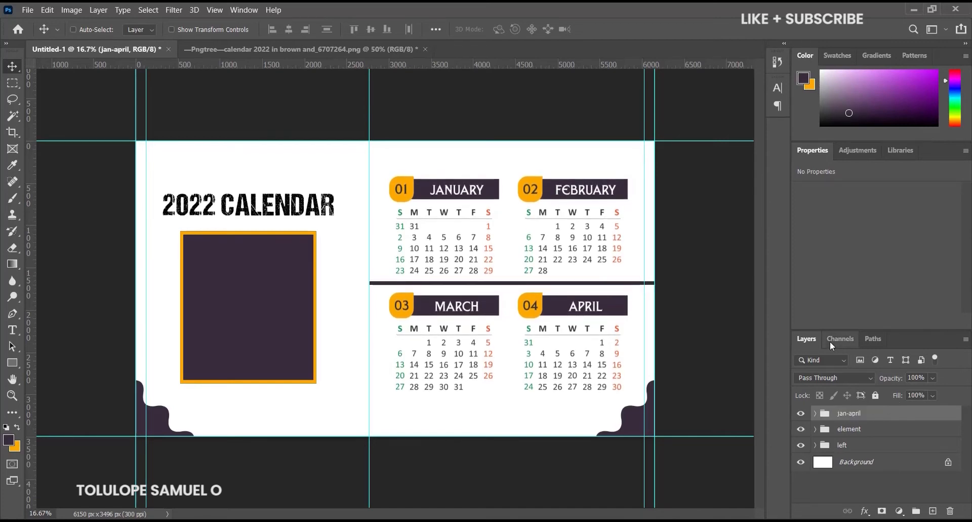
key("shift+Down")
key("shift+Down")
key("shift+Down")
key("shift+Down")
key("shift+Down")
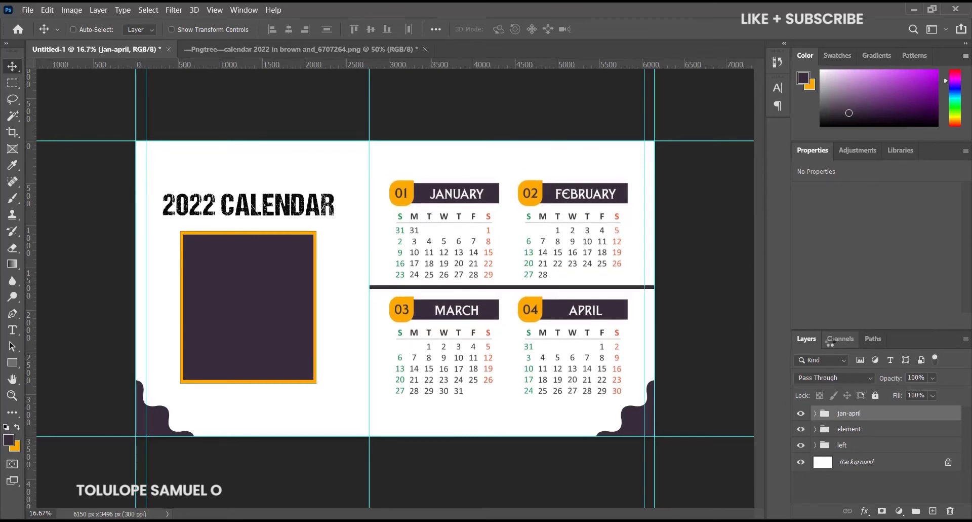
key("shift+Down")
key("shift+Down")
key("shift+Down")
key("shift+Down")
key("shift+Down")
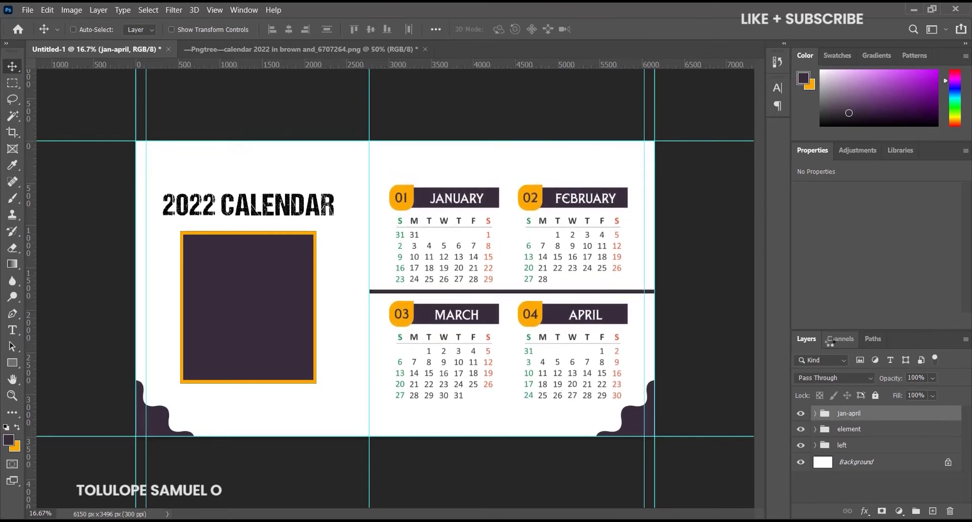
key("shift+Down")
key("shift+Down")
key("shift+Up")
key("shift+Up")
key("shift+Up")
key("shift+Up")
key("shift+Up")
key("shift+Down")
key("shift+Down")
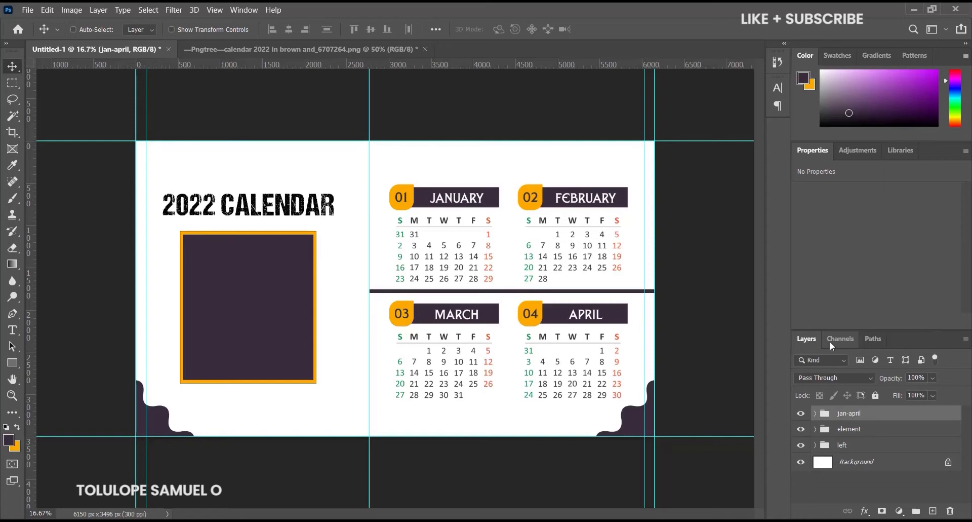
Start a text line below the picture frame in Raleway Medium Italic at 20 pt.
left_click(13, 329)
left_click(136, 30)
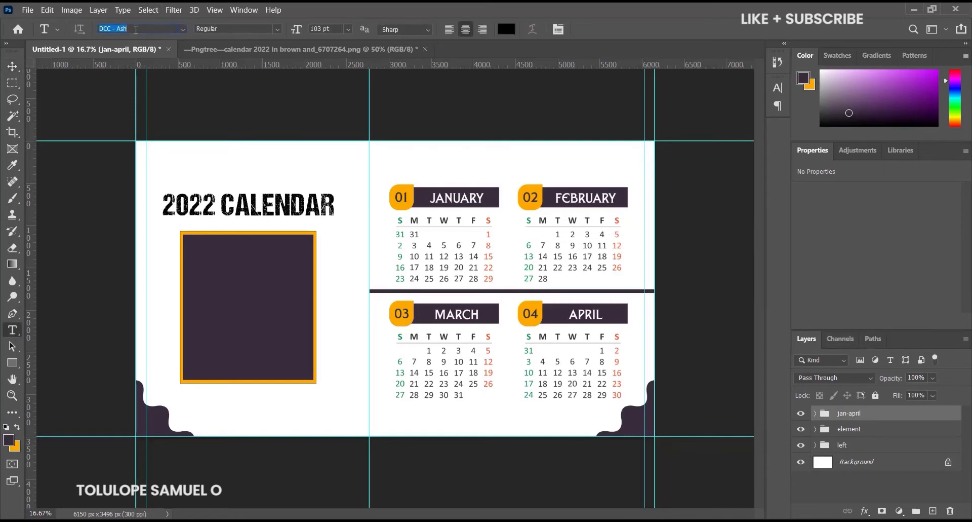
type("Raleway")
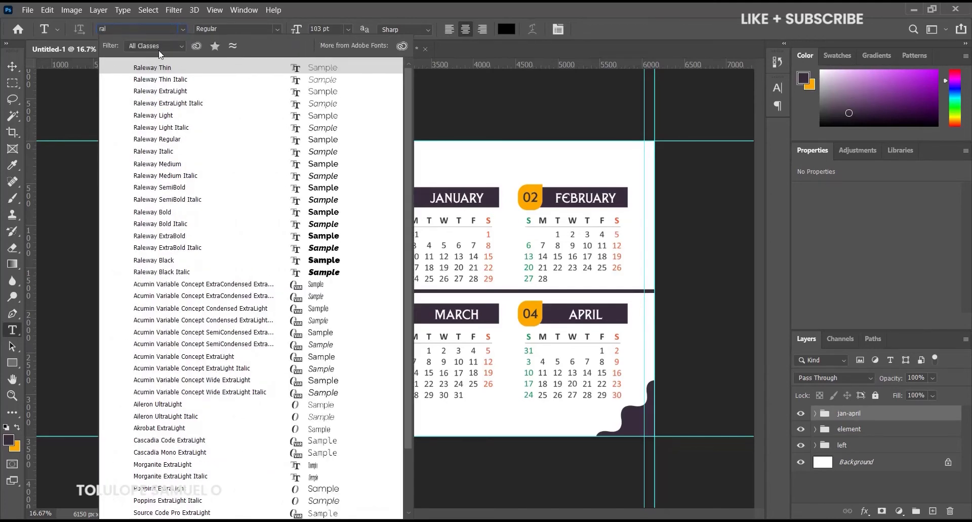
left_click(212, 177)
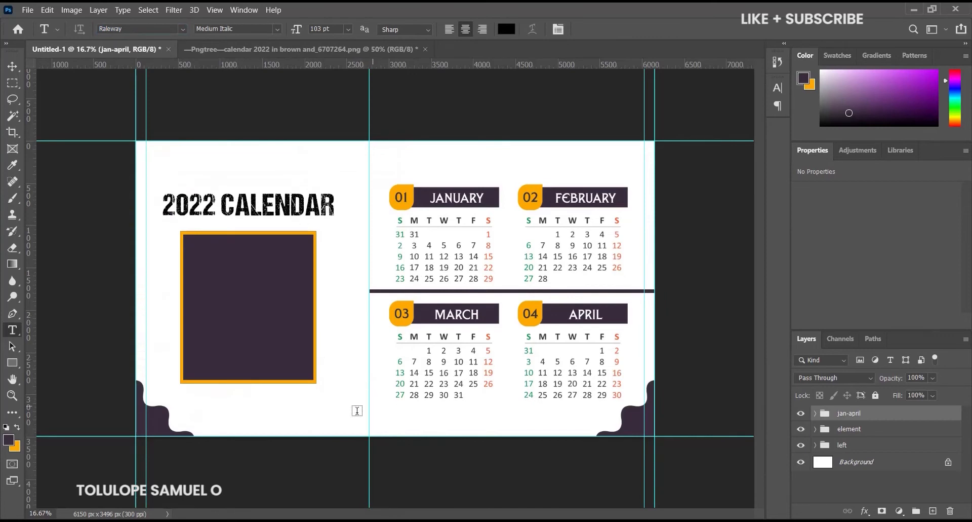
left_click(290, 427)
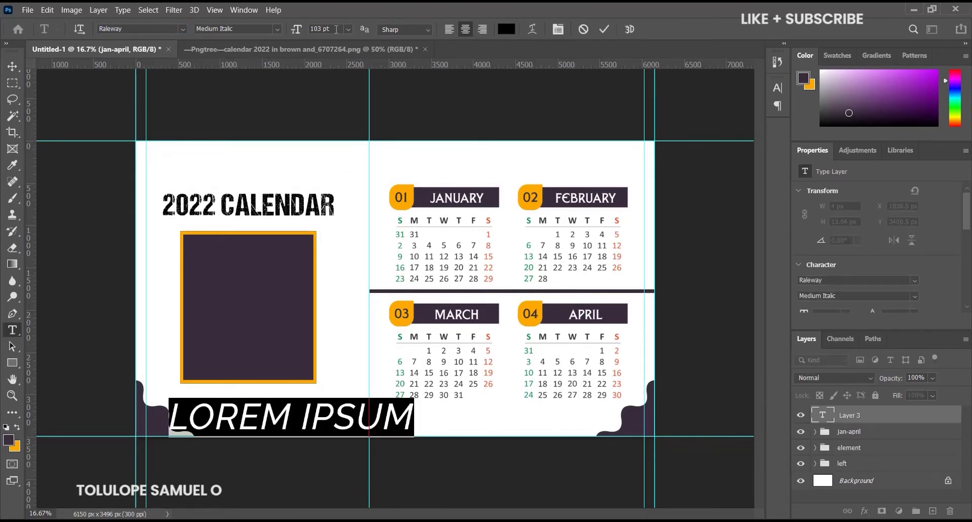
left_click(292, 31)
type("10")
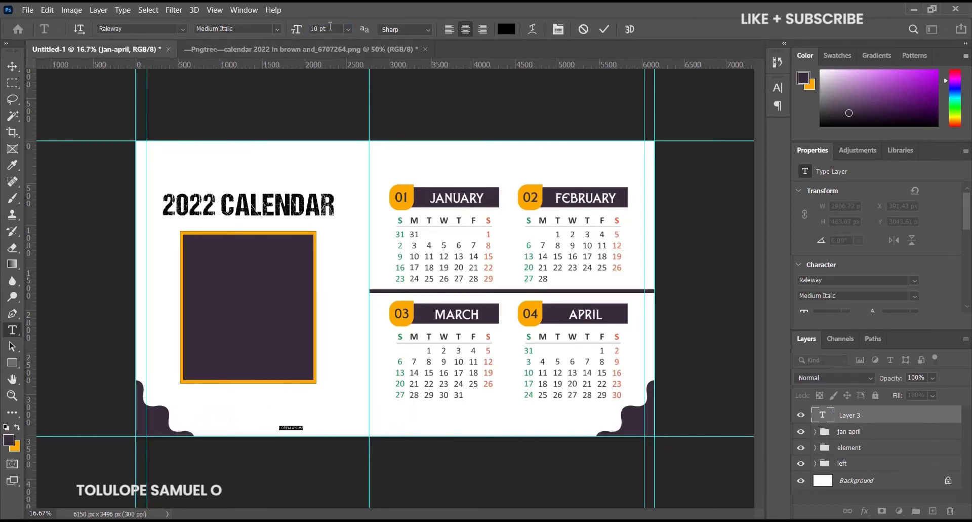
left_click_drag(331, 27, 311, 25)
type("20")
key("Return")
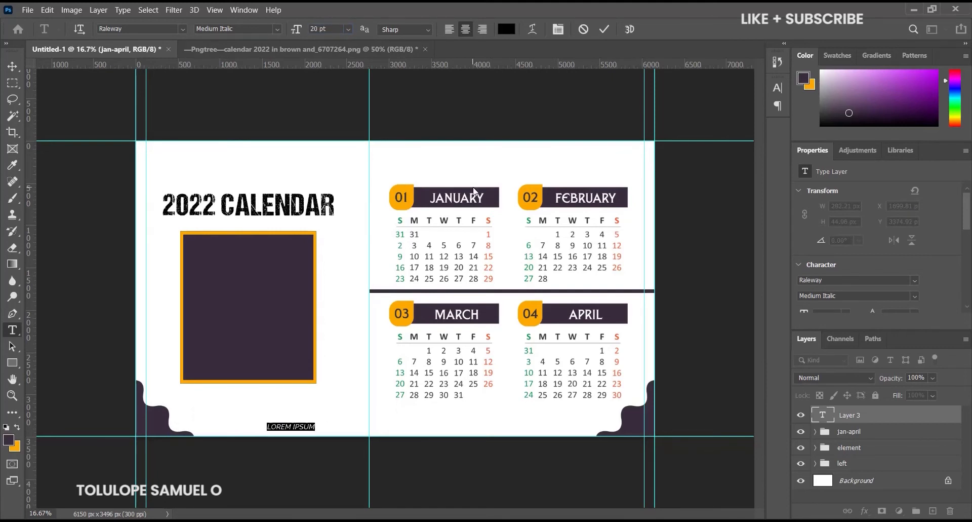
Enter the quote "The difference in winning and losing is most often....... not quitting" as the text line below the picture frame.
left_click(292, 426)
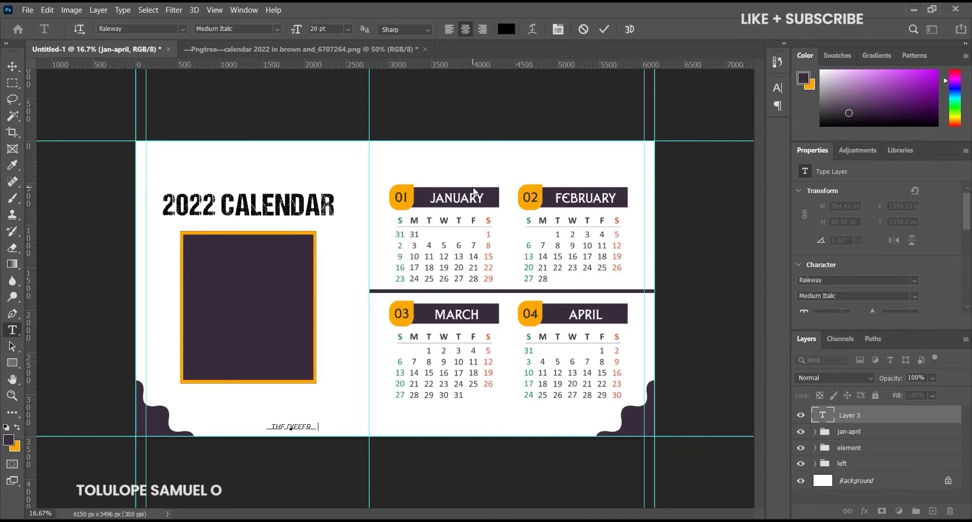
type("ENCE IN WINNING")
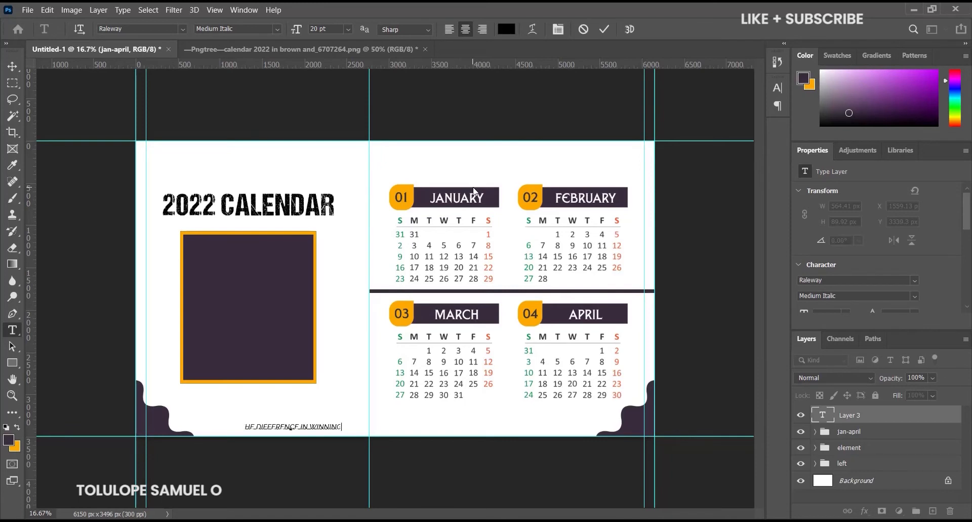
type(" AND ")
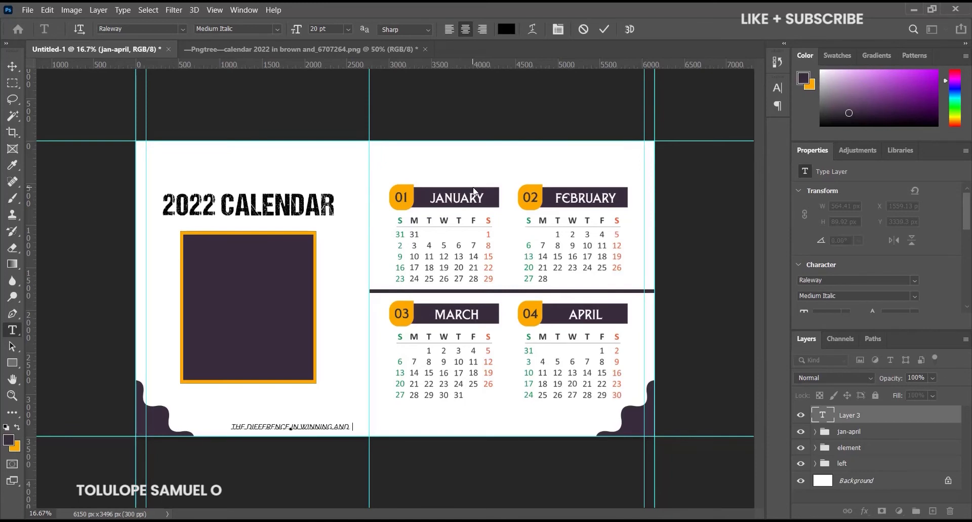
type("LOSING")
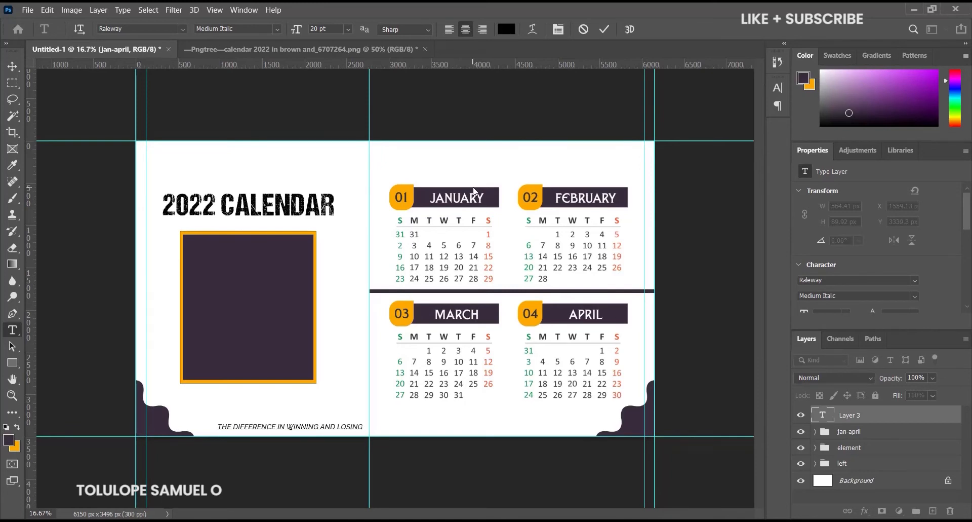
type(" IS MOST")
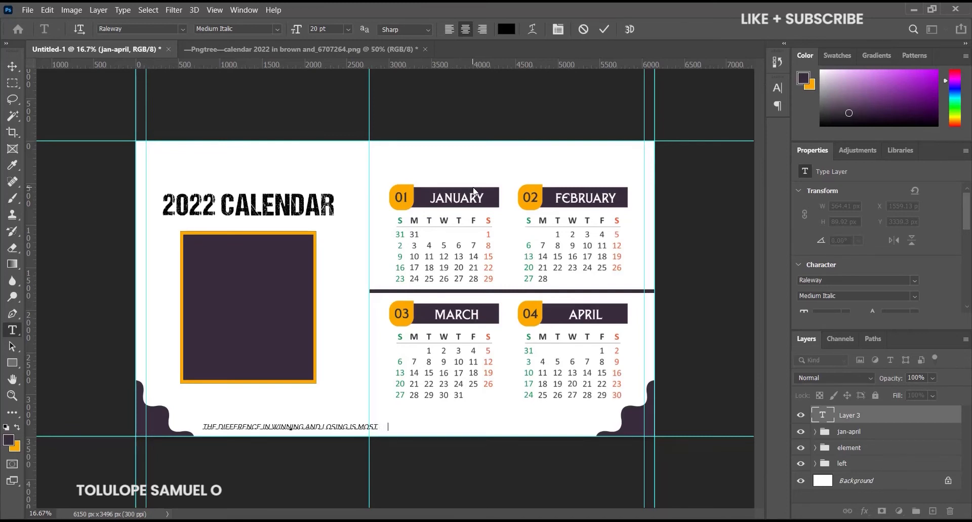
type(" OFTEN")
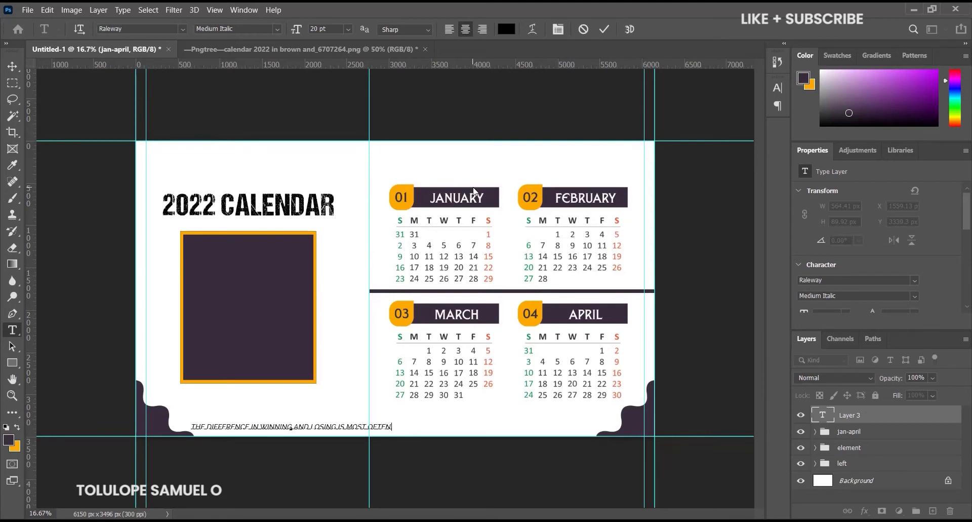
type("..... ")
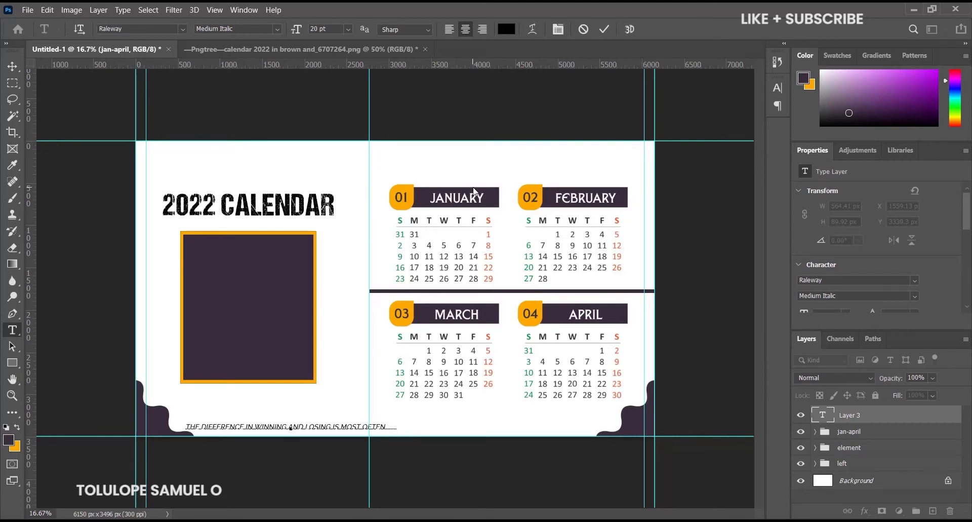
type("NOT ")
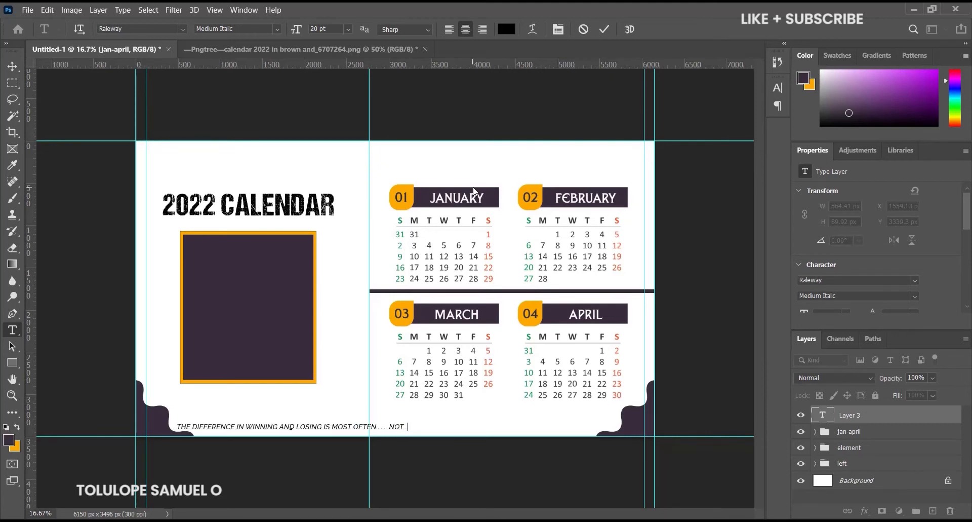
type("QUITTING")
Turn off All Caps for the whole quote and commit the text.
key("ctrl+a")
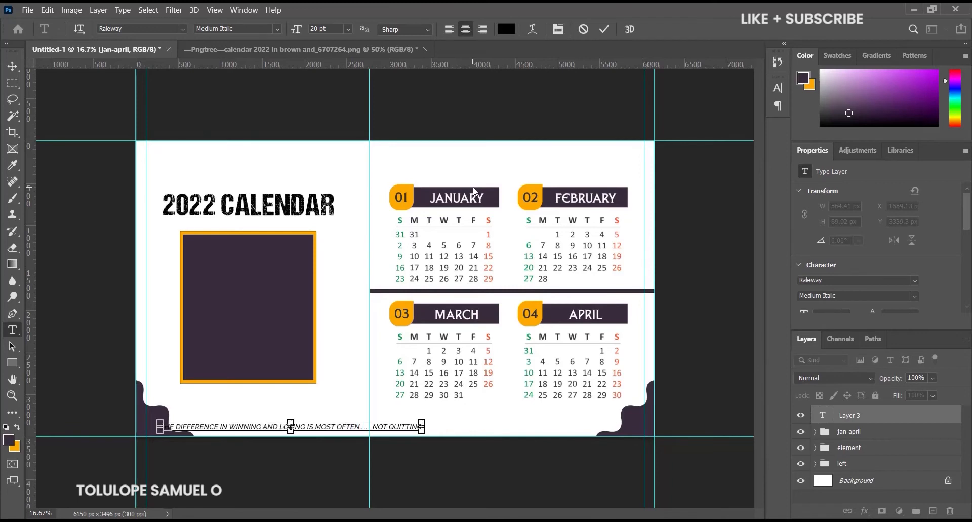
left_click(560, 33)
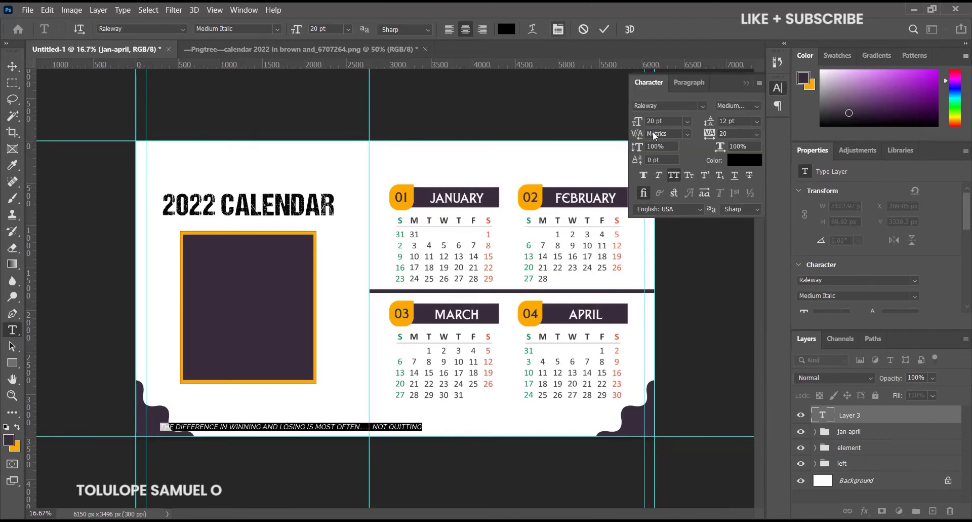
left_click(673, 175)
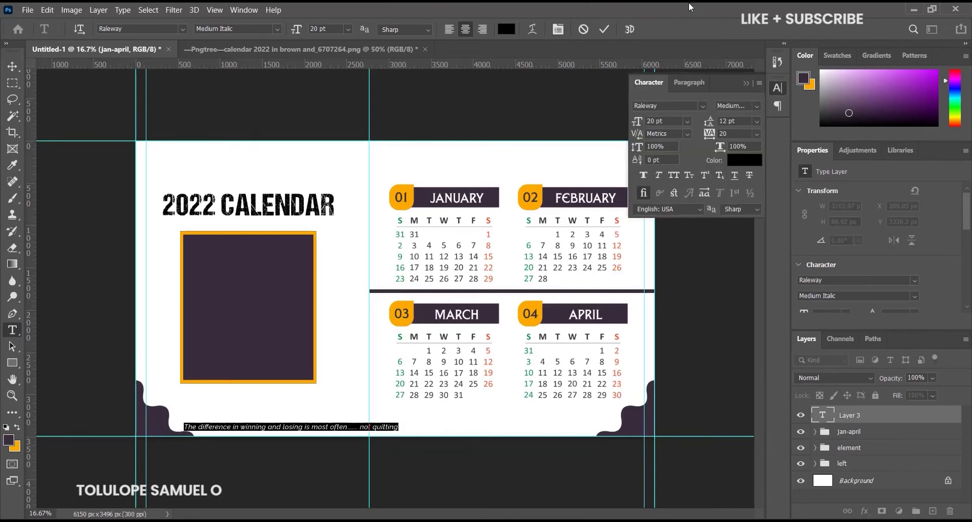
left_click(746, 83)
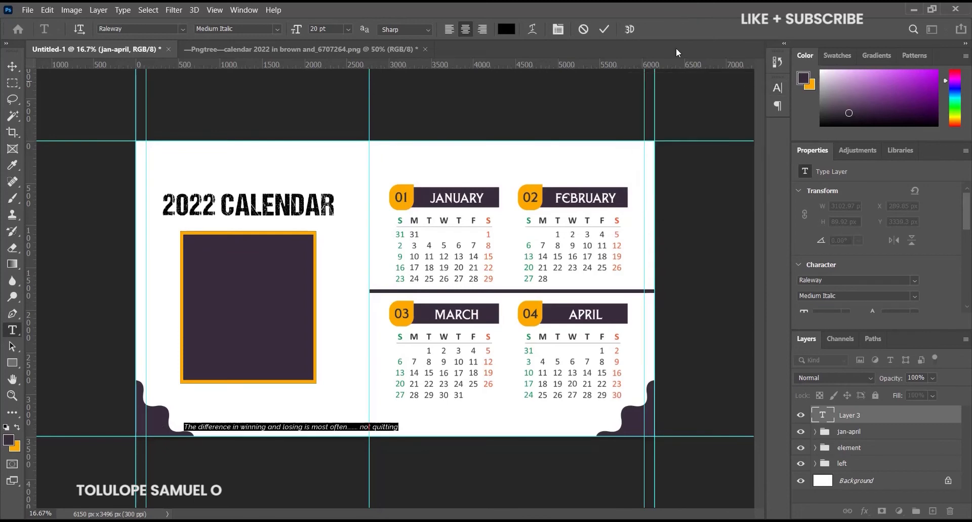
left_click(605, 28)
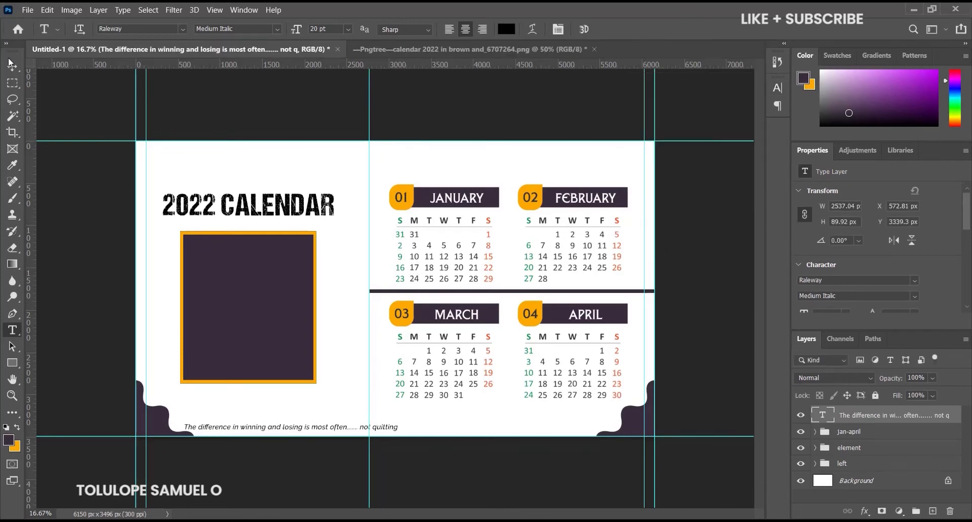
Move the quote away from the corner ornament and centre it horizontally on the whole canvas near the page's lower edge.
key("v")
left_click_drag(356, 436, 419, 437)
key("ctrl+a")
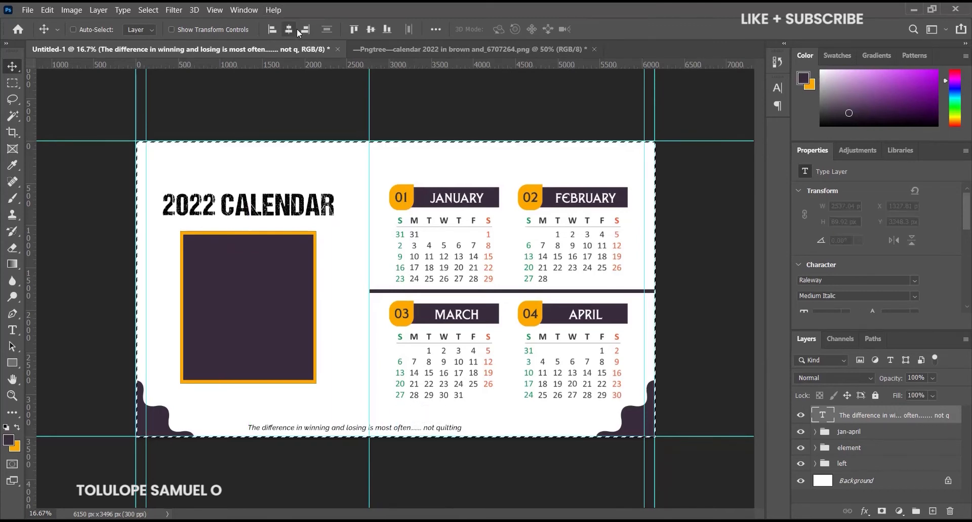
left_click(290, 30)
key("ctrl")
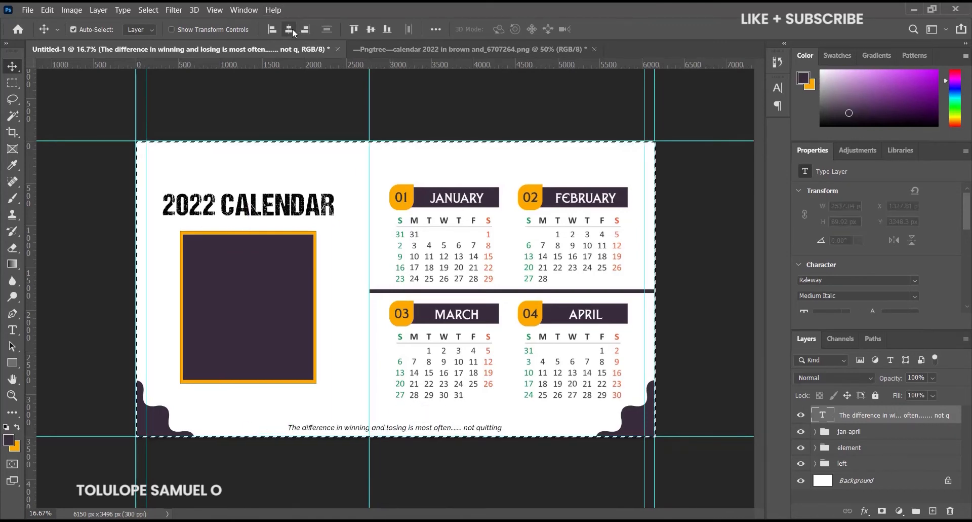
key("ctrl+d")
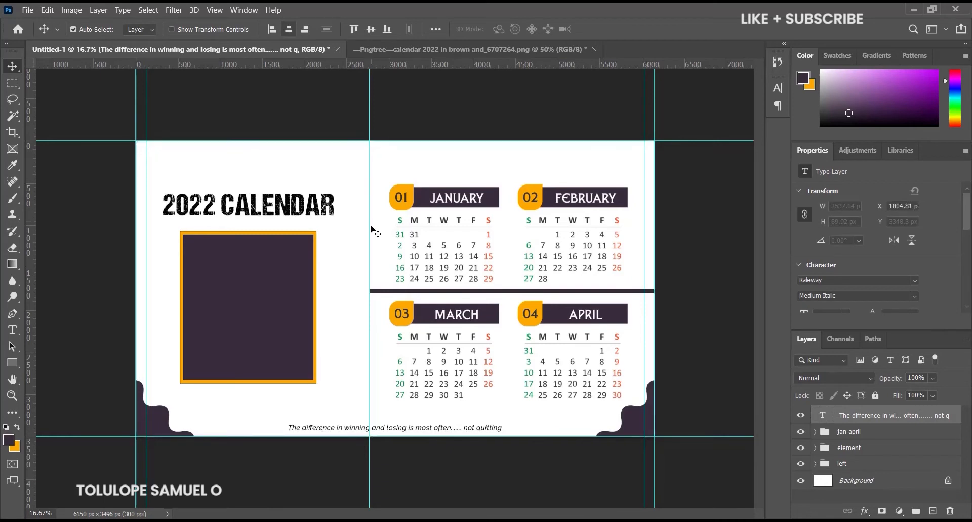
Enlarge the whole quote, trying 30 pt and settling on a font size of 27 pt.
key("t")
left_click(421, 427)
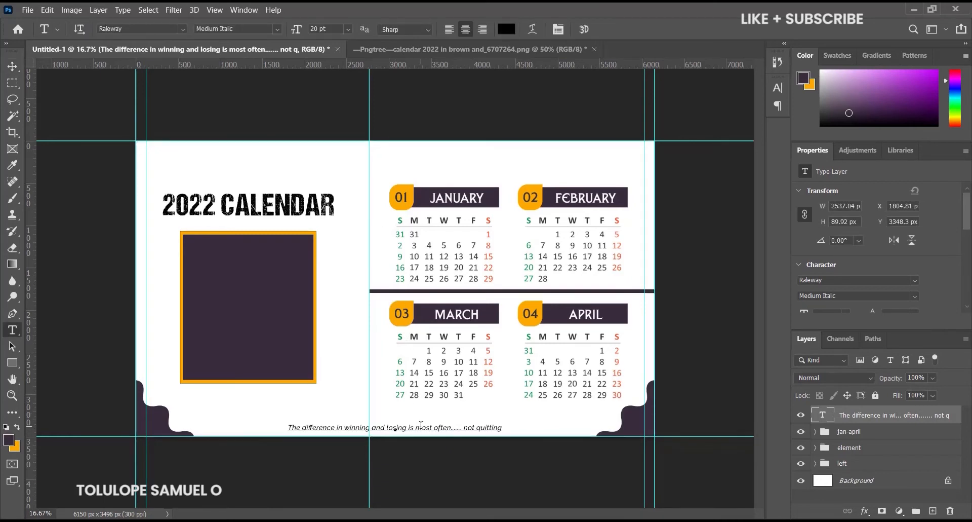
key("ctrl+a")
left_click_drag(339, 29, 309, 29)
type("30")
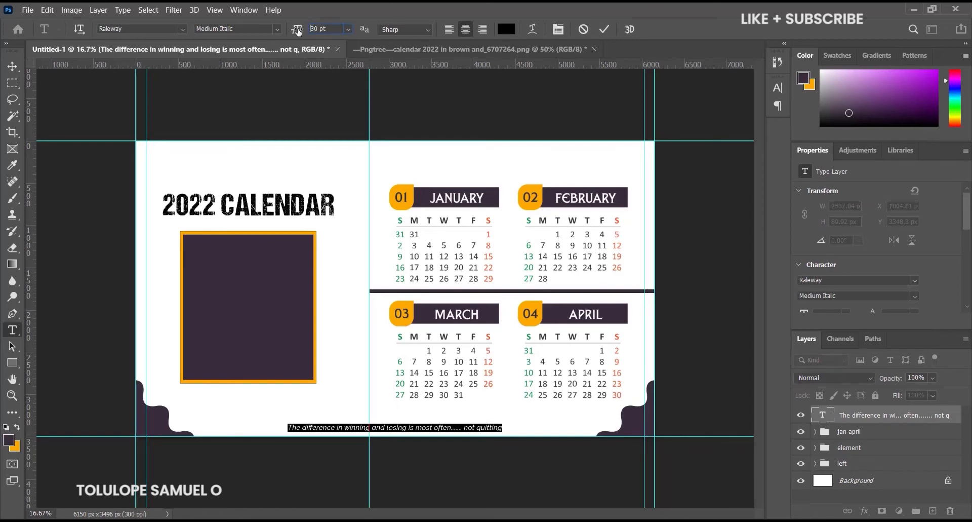
key("Return")
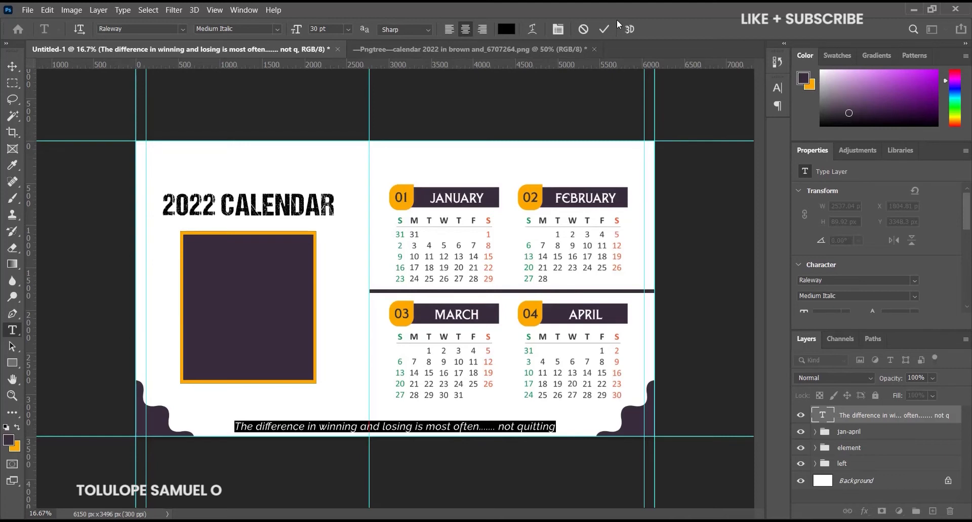
left_click(297, 31)
type("27")
key("Return")
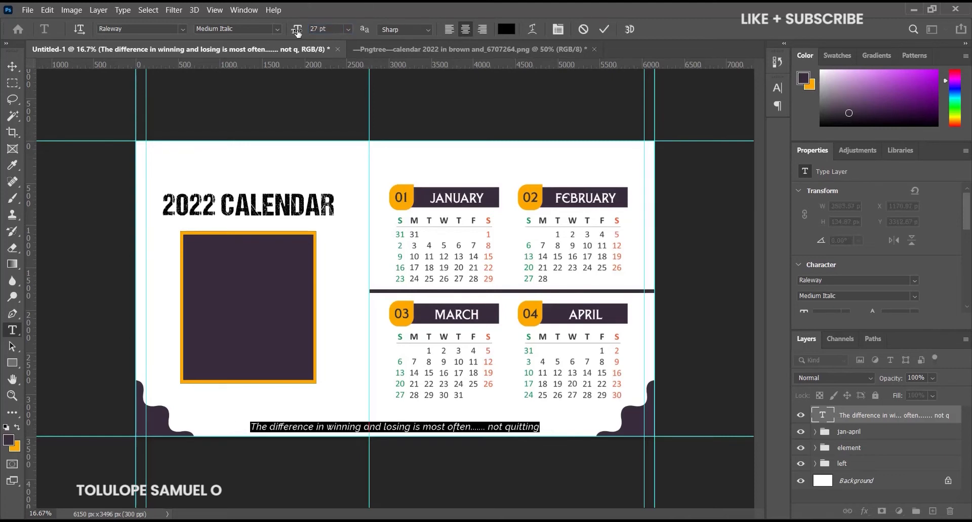
left_click(606, 34)
Recentre the enlarged quote horizontally on the canvas and clear the selection.
key("v")
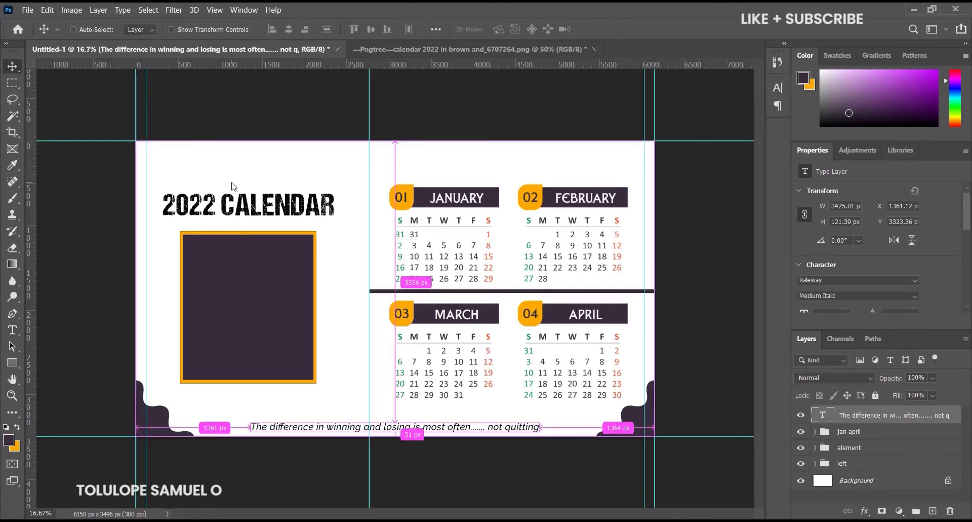
key("ctrl+a")
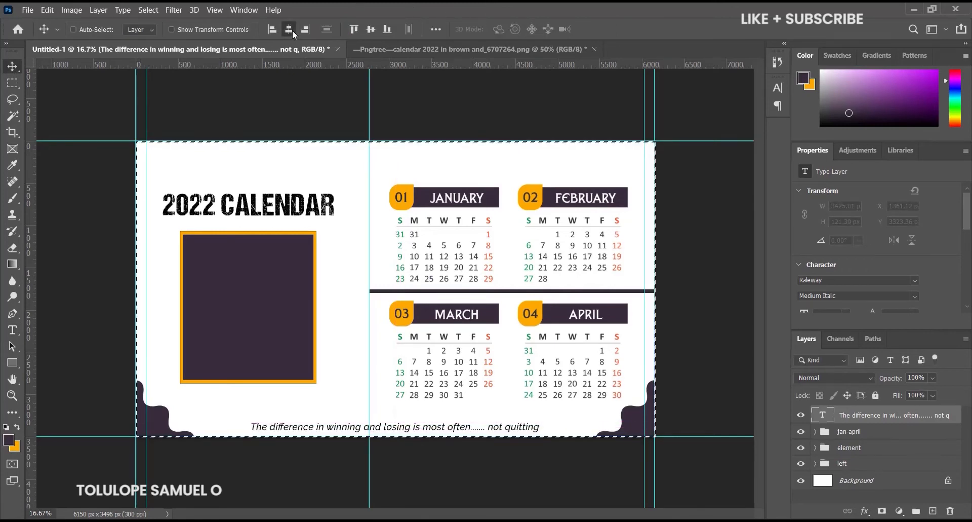
left_click(293, 29)
key("ctrl+d")
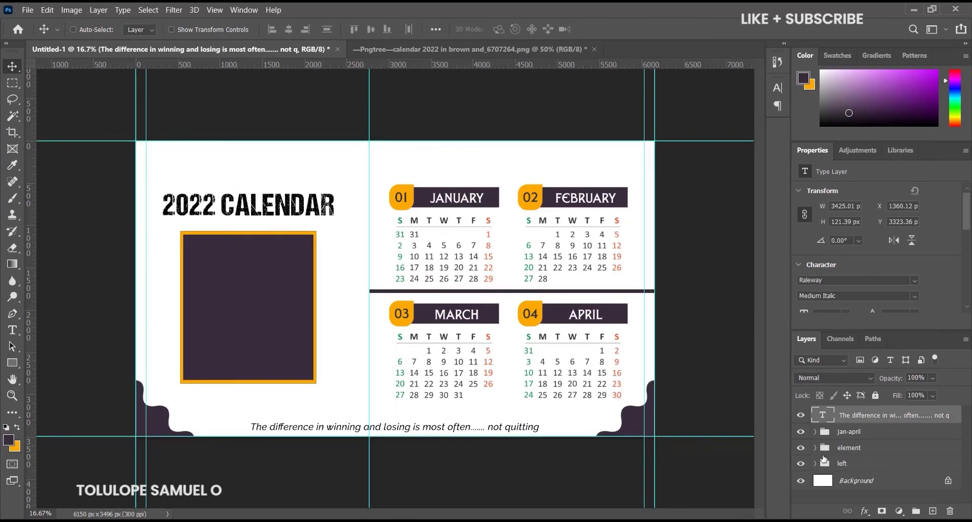
Expand the left group and its image subgroup, and select the dark Rectangle 1 layer inside the frame.
left_click(815, 464)
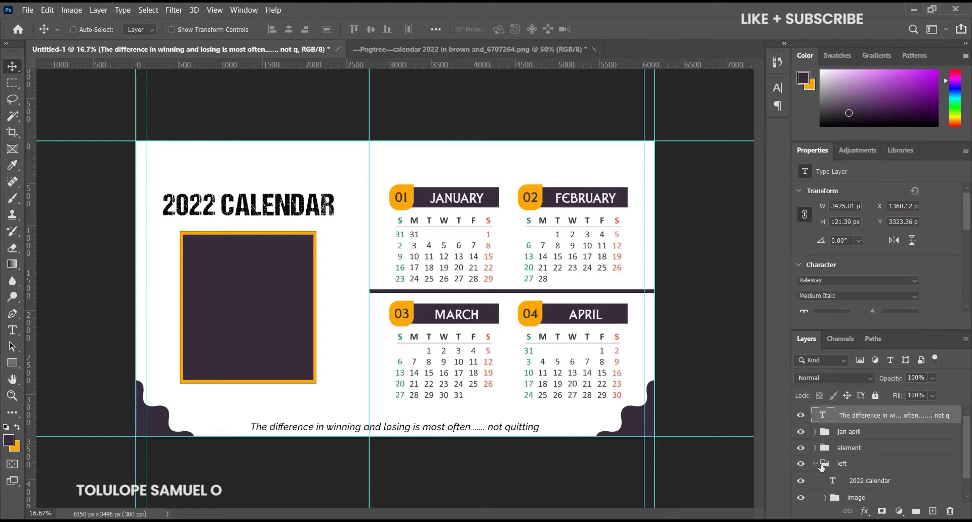
left_click_drag(968, 452, 970, 465)
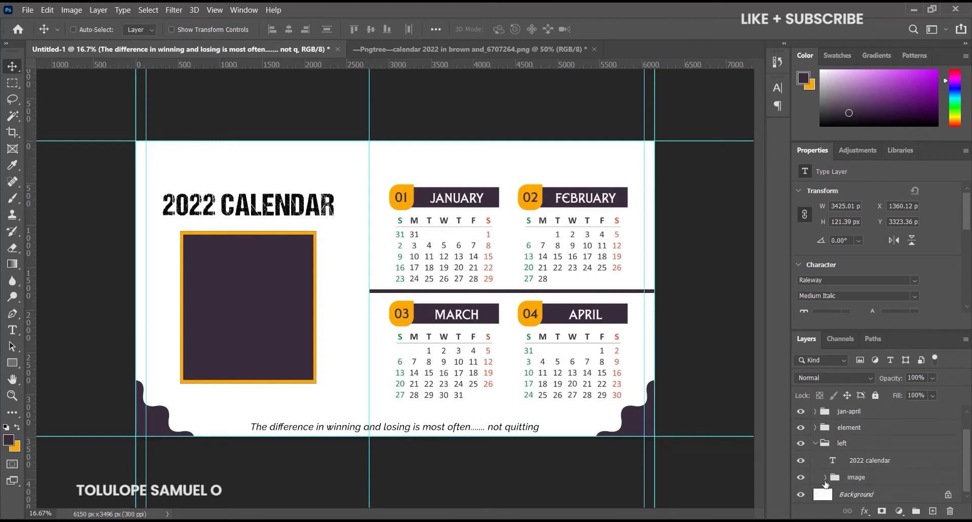
left_click(826, 478)
scroll(954, 458, "down", 2)
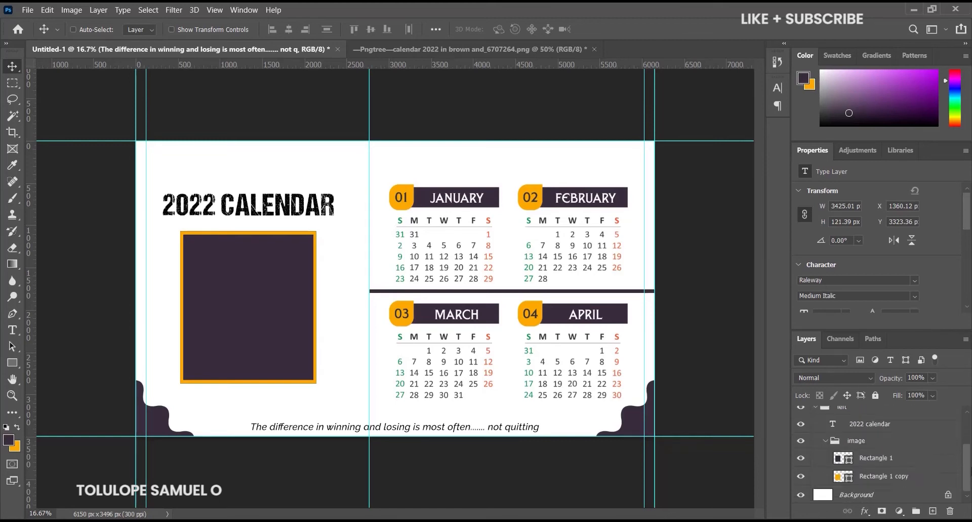
left_click(905, 461)
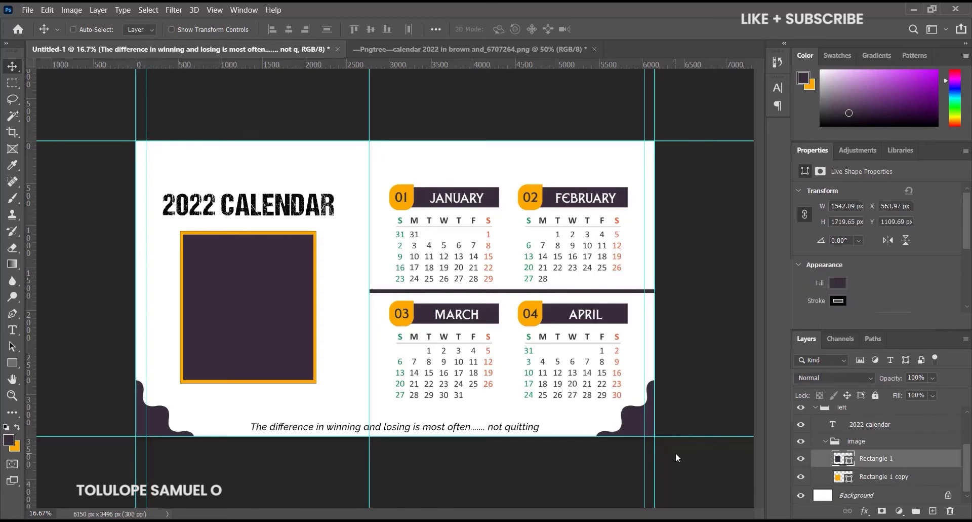
Place motorcycle picture 1 from the CALENDAR DESIGN 2022 folder above Rectangle 1 and clip it to that rectangle.
key("alt+Tab")
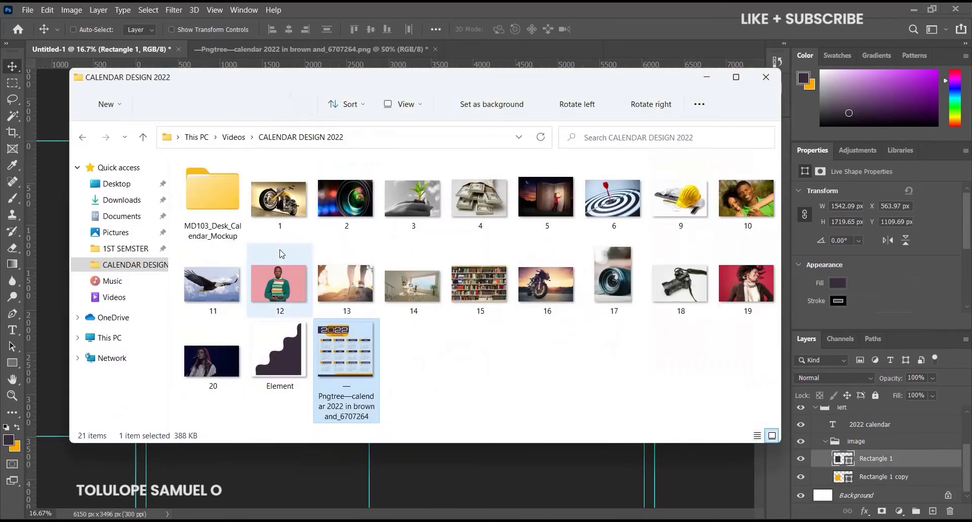
left_click(285, 202)
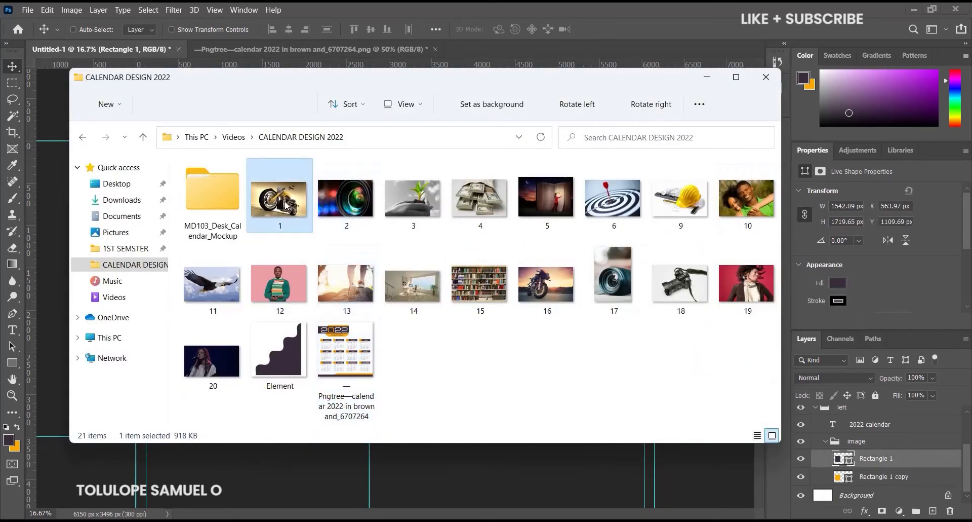
left_click_drag(280, 200, 470, 464)
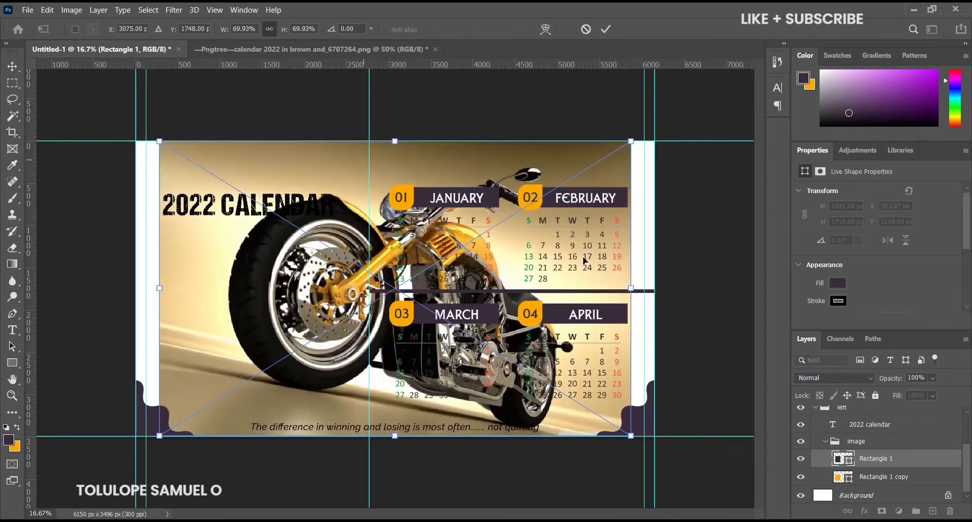
key("Return")
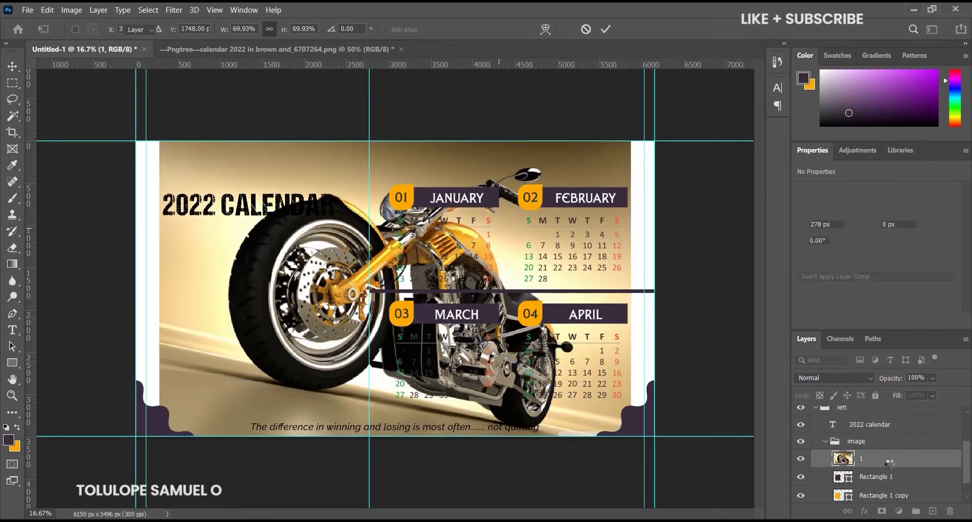
right_click(890, 462)
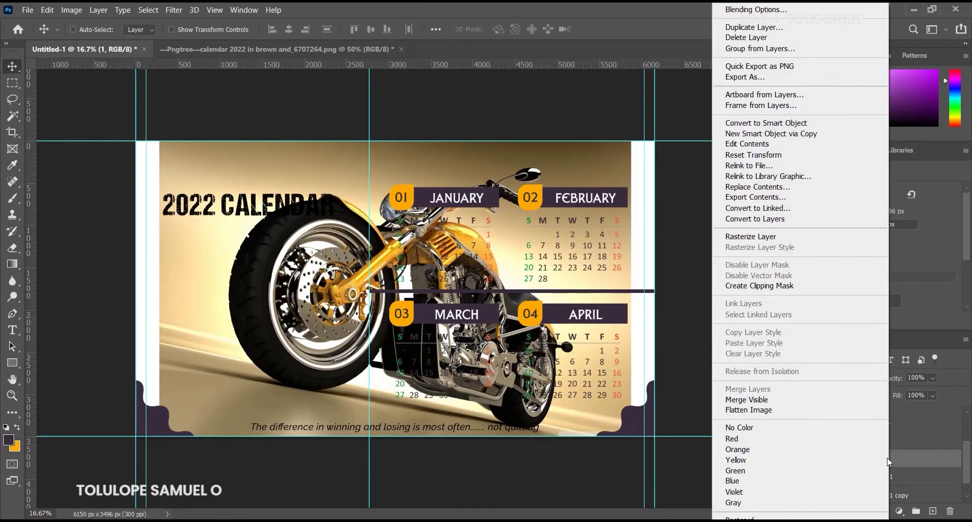
left_click(768, 287)
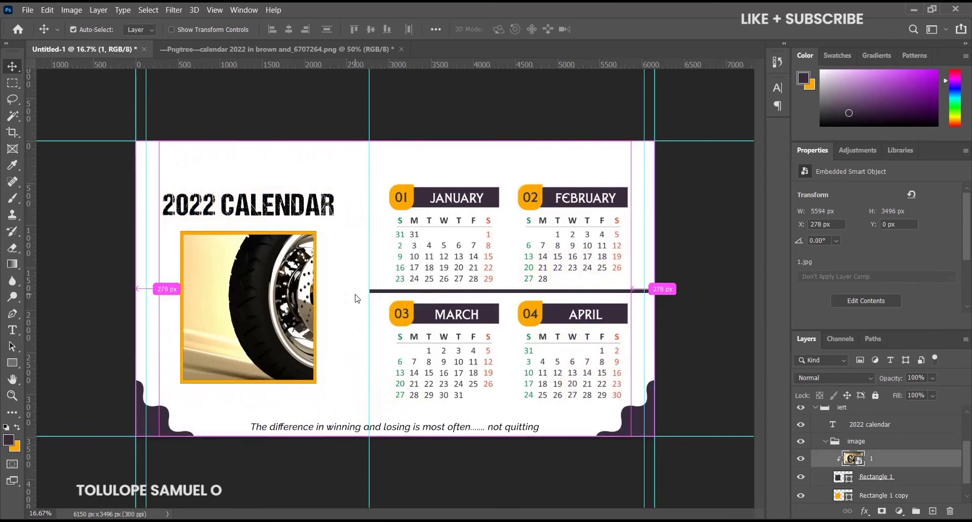
Scale the clipped motorcycle picture down to about 31% and move it over the orange-framed rectangle.
key("ctrl+t")
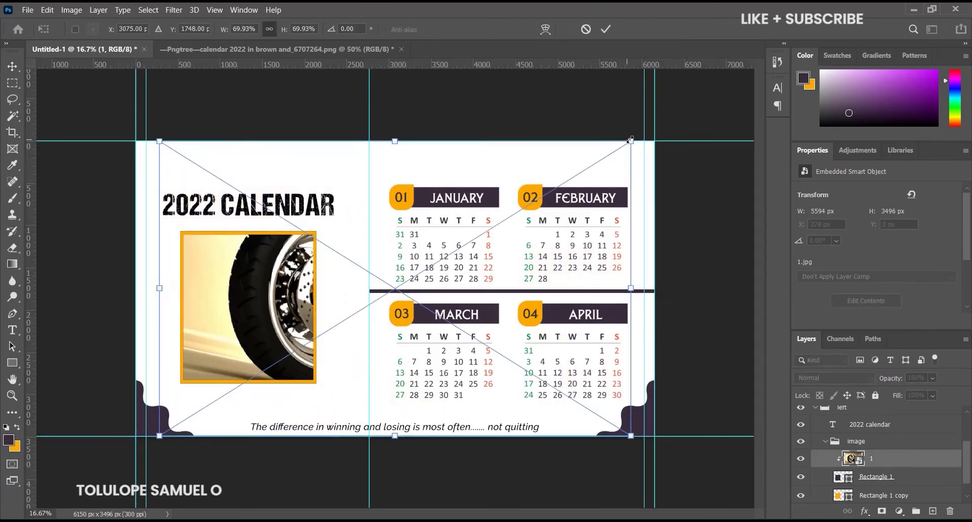
left_click_drag(598, 151, 487, 200)
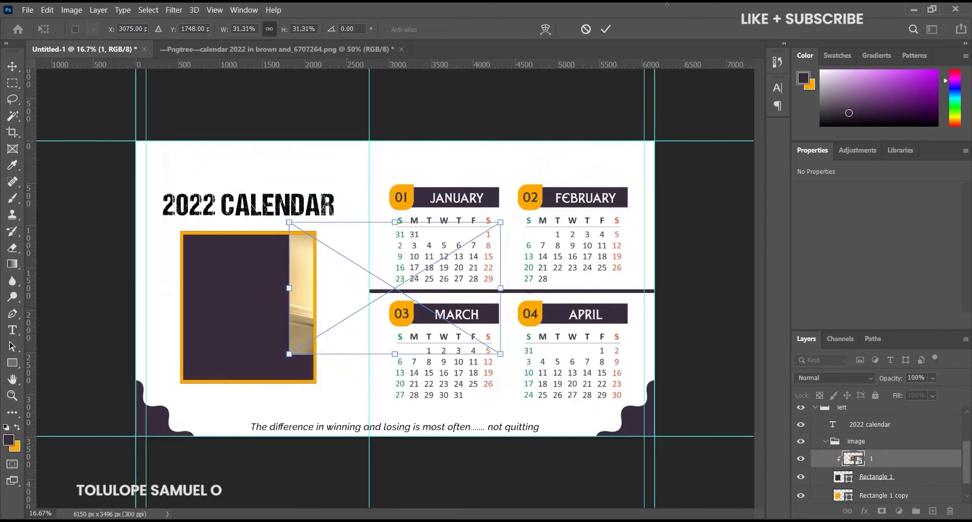
left_click(605, 30)
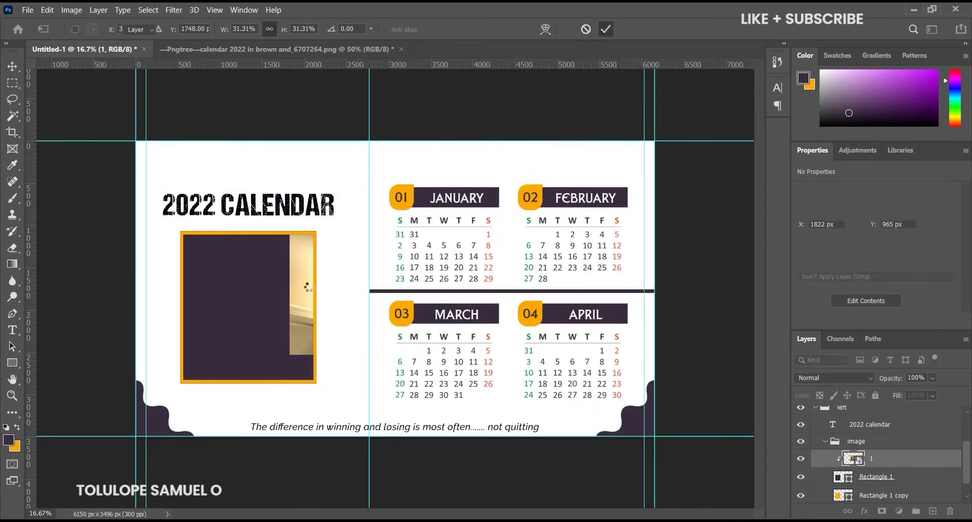
left_click_drag(239, 309, 178, 295)
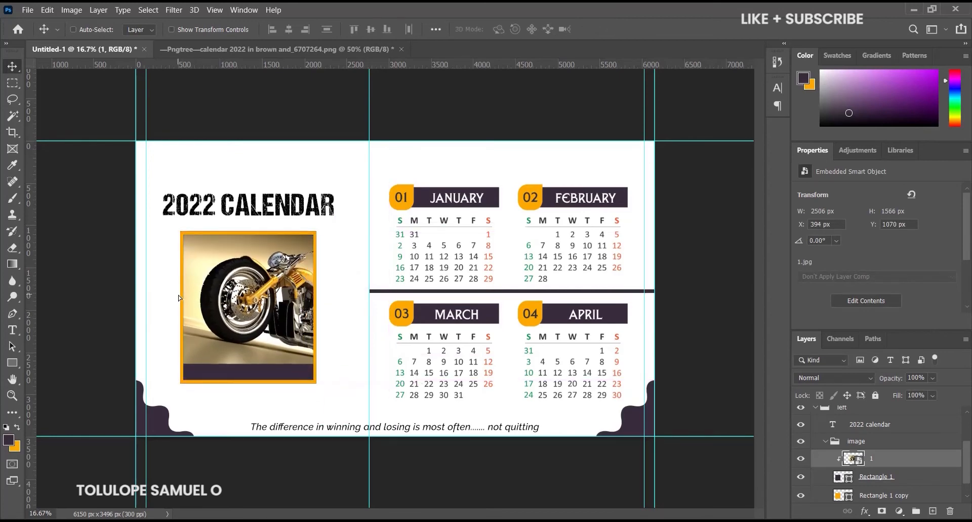
Enlarge the motorcycle picture to about 39.6%, reposition it to fill the frame, and collapse the image and left groups.
key("ctrl+t")
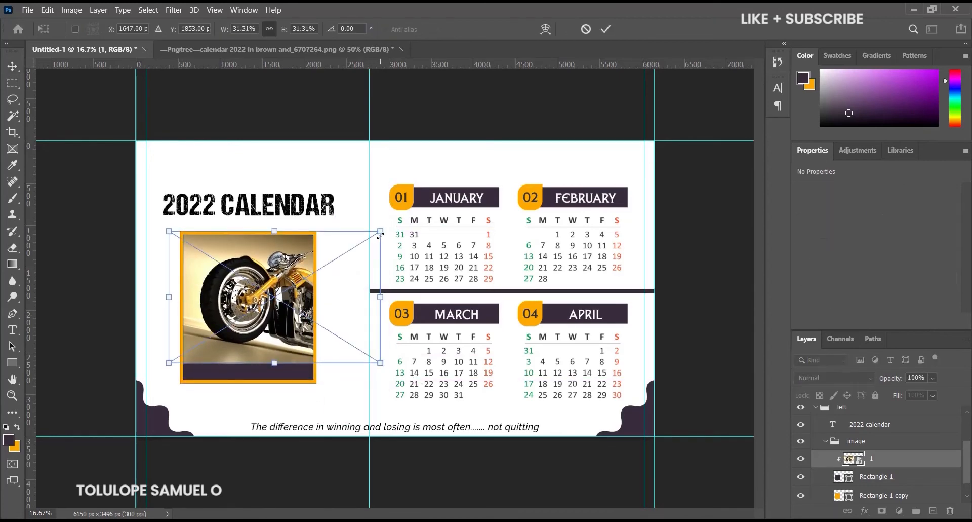
left_click_drag(381, 231, 406, 214)
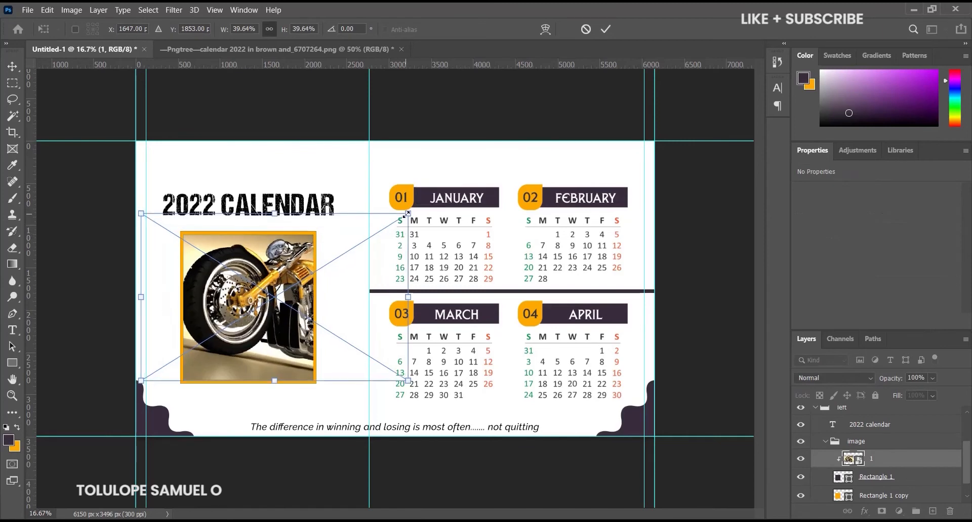
key("Return")
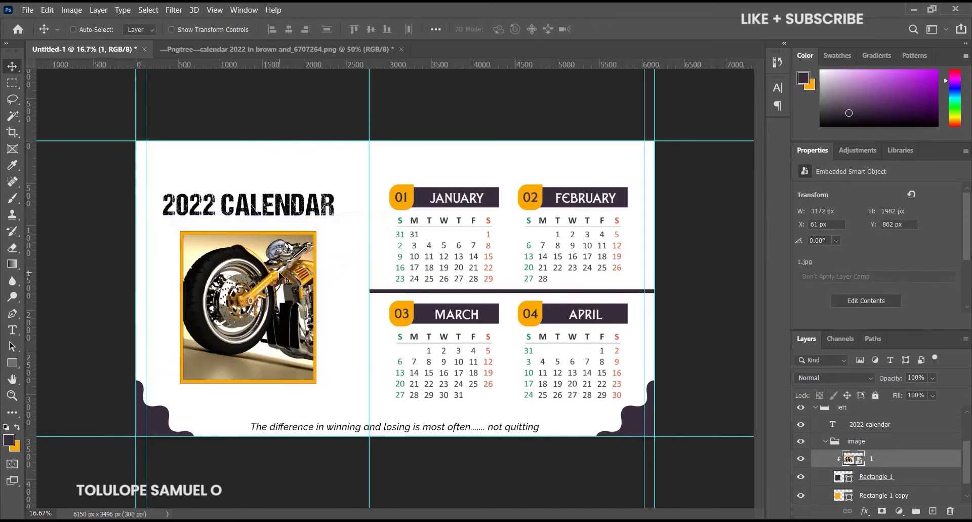
left_click_drag(242, 296, 216, 309)
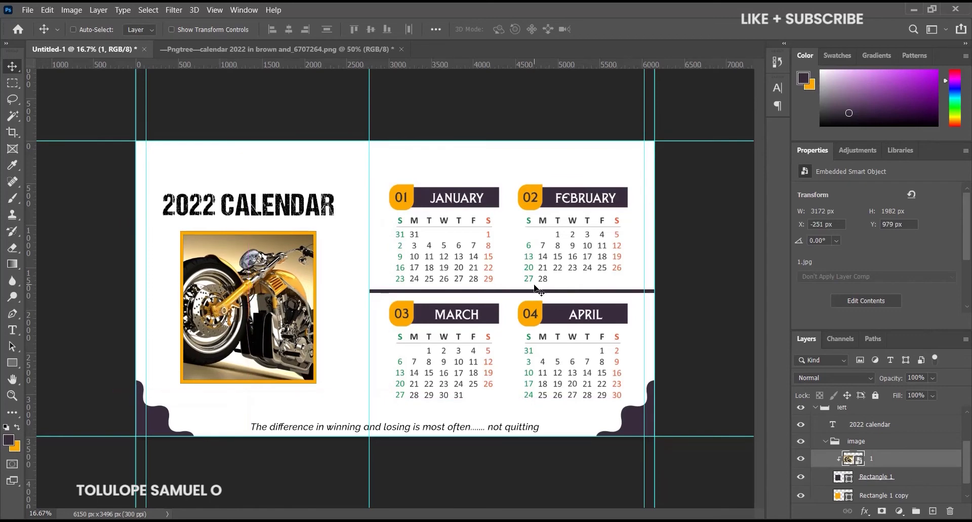
left_click(826, 441)
left_click(815, 444)
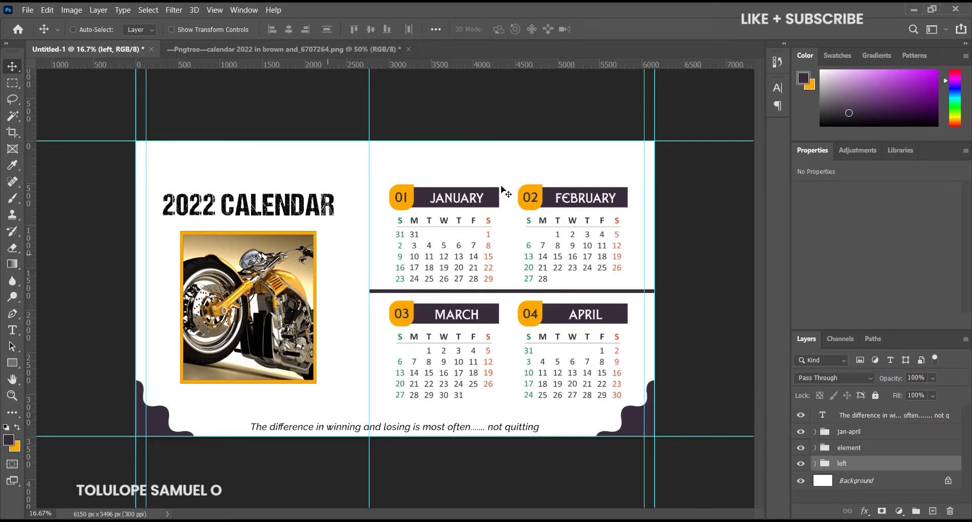
Save the page on the computer as a quality 12 JPEG named "jan april" in the CALENDAR DESIGN 2022 folder.
key("ctrl+s")
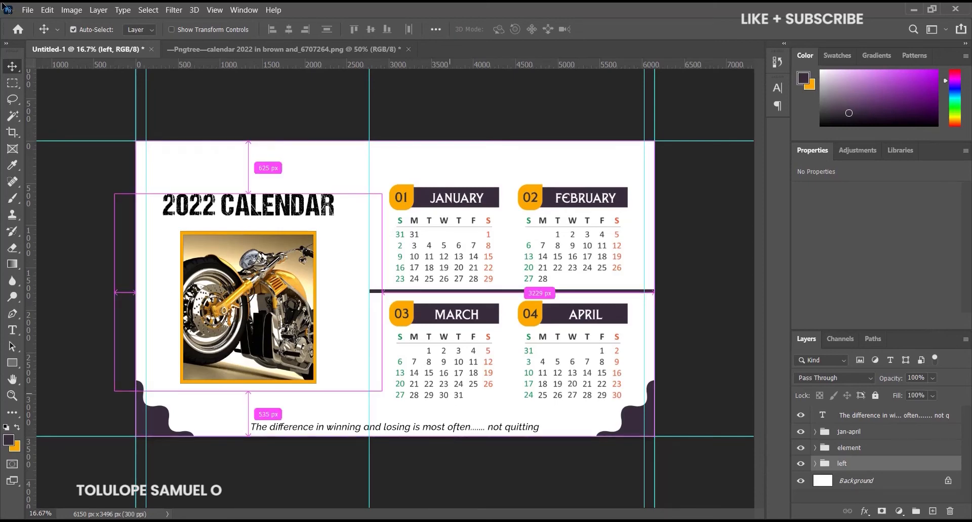
left_click(27, 10)
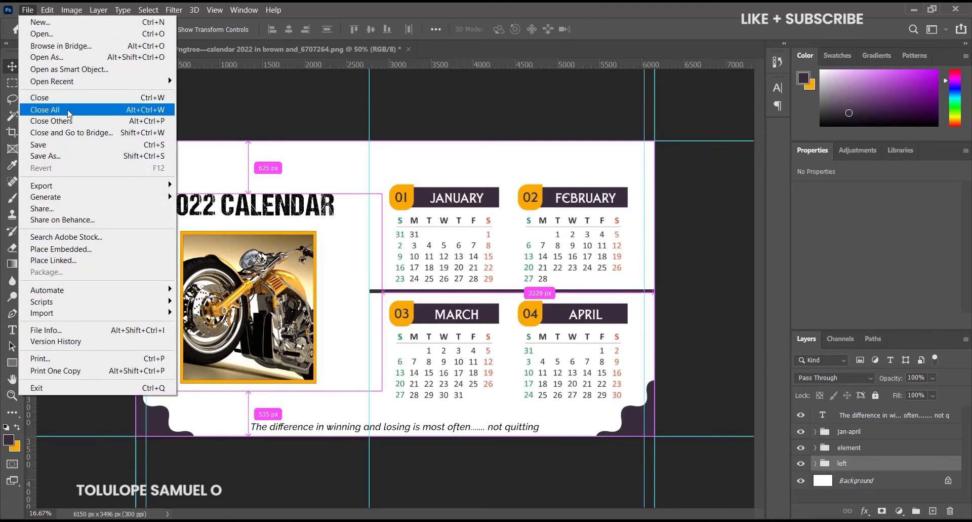
left_click(105, 154)
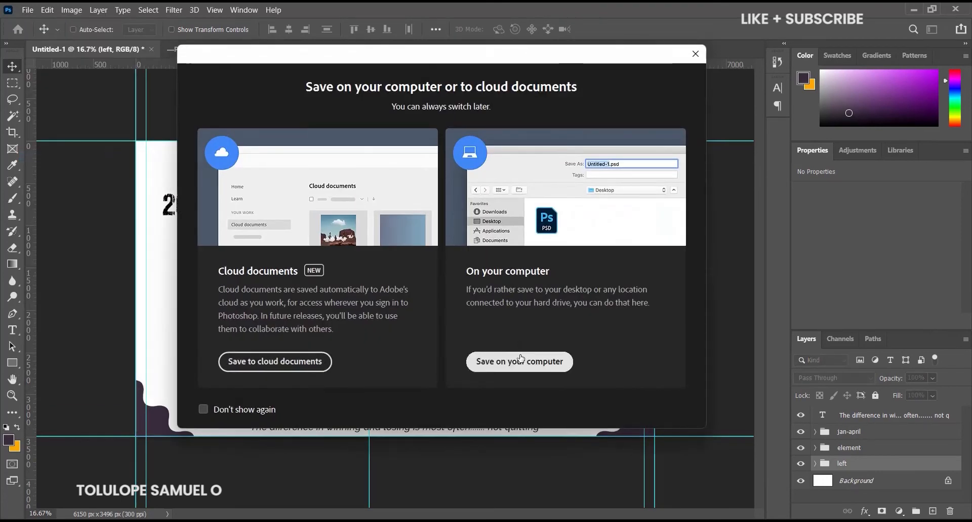
left_click(520, 360)
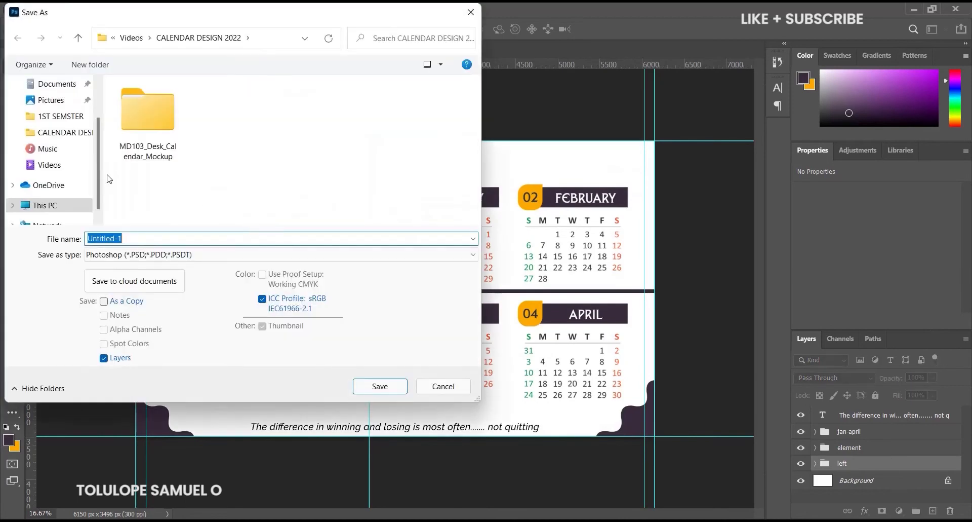
left_click(200, 254)
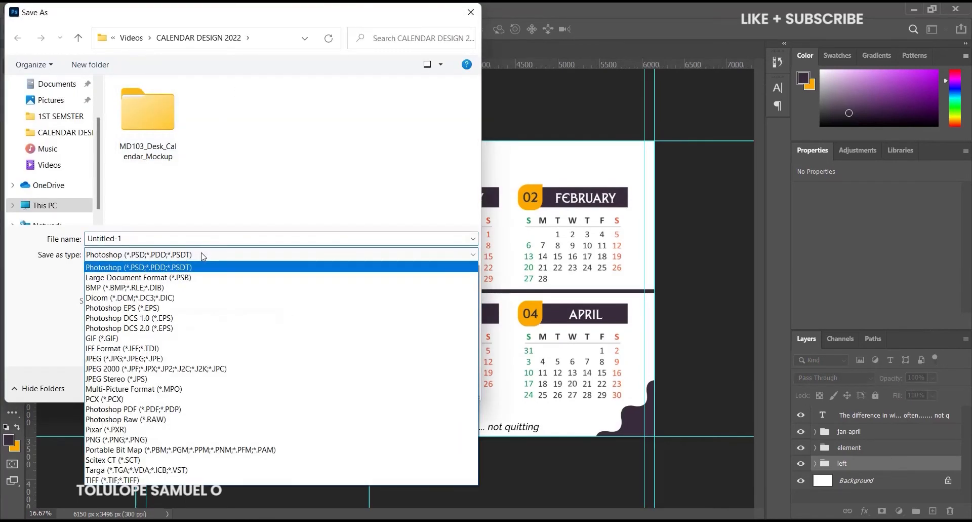
left_click(143, 358)
left_click(94, 238)
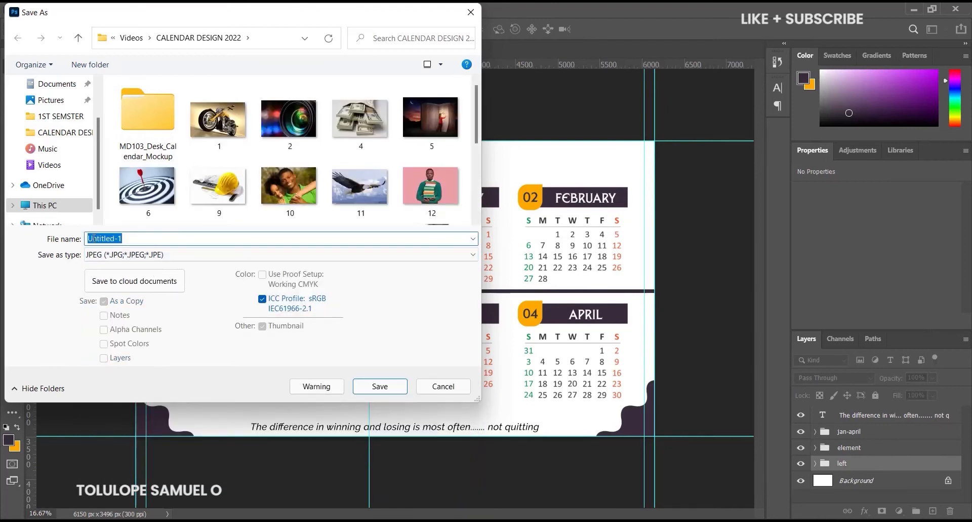
type("jan april")
left_click(375, 384)
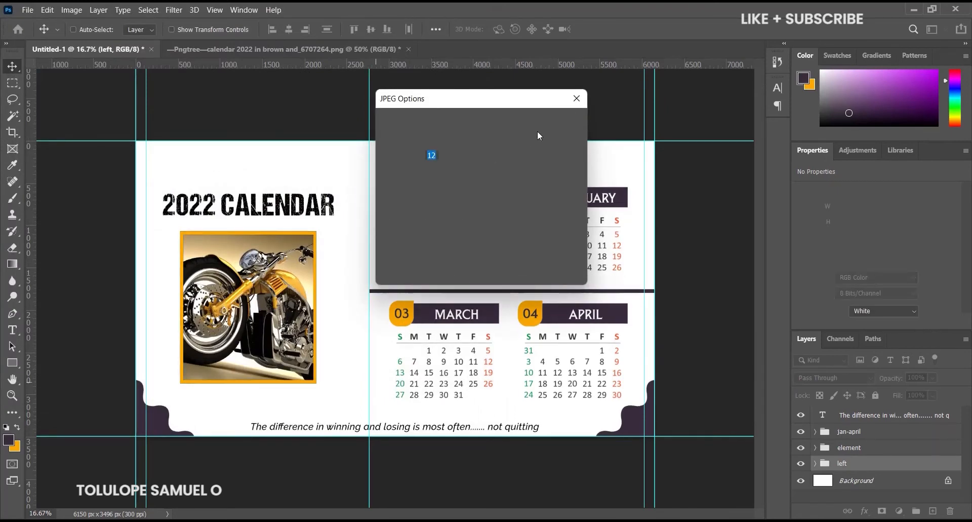
left_click(556, 125)
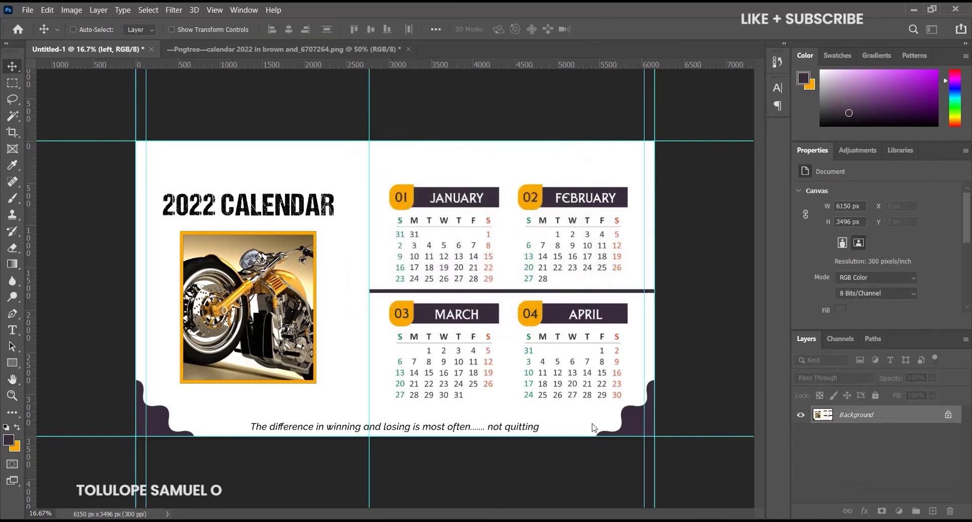
Check the exported jan april file in the CALENDAR DESIGN 2022 folder.
key("alt+Tab")
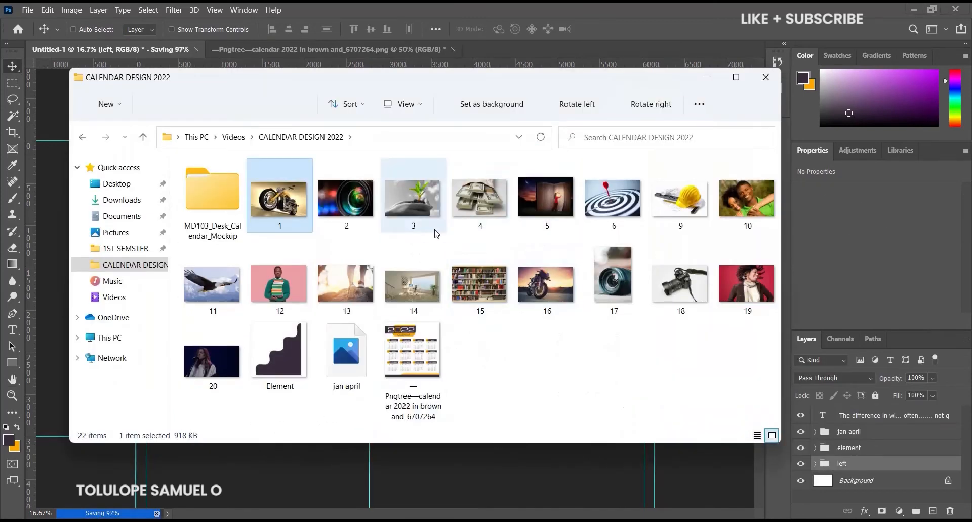
left_click(345, 348)
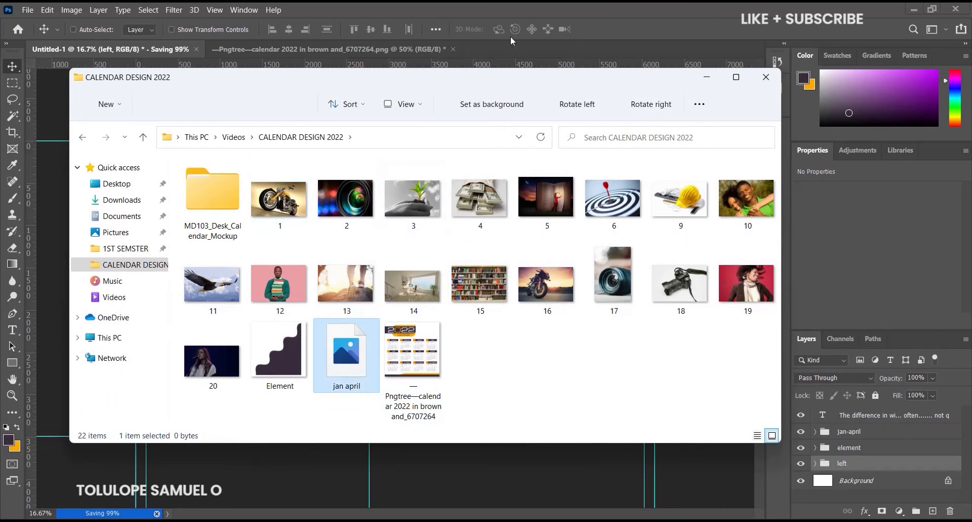
left_click(574, 7)
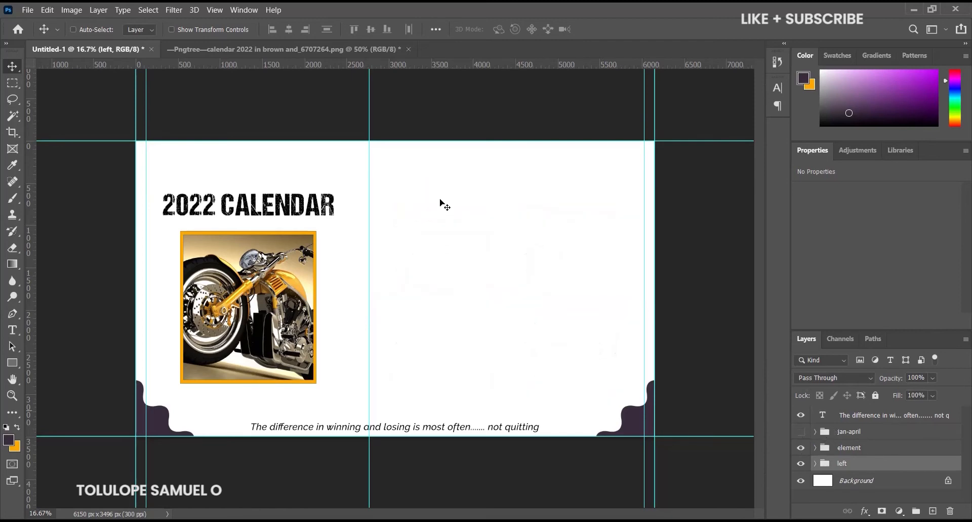
In the Pngtree calendar document, marquee-select the May and June grids and delete the old Layer 2 and Layer 3.
left_click(291, 51)
left_click(12, 83)
left_click_drag(177, 330, 406, 430)
right_click(345, 363)
left_click(850, 418)
left_click(850, 444, "shift")
left_click(13, 66)
left_click(950, 511)
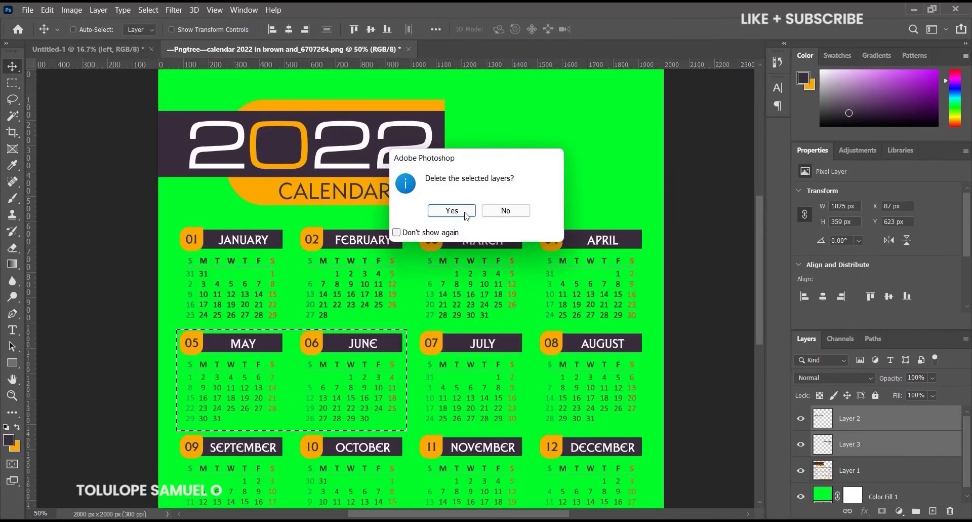
left_click(464, 213)
Copy the selected May and June grids from the source calendar to a new layer.
left_click(12, 83)
key("ctrl+j")
left_click(850, 444)
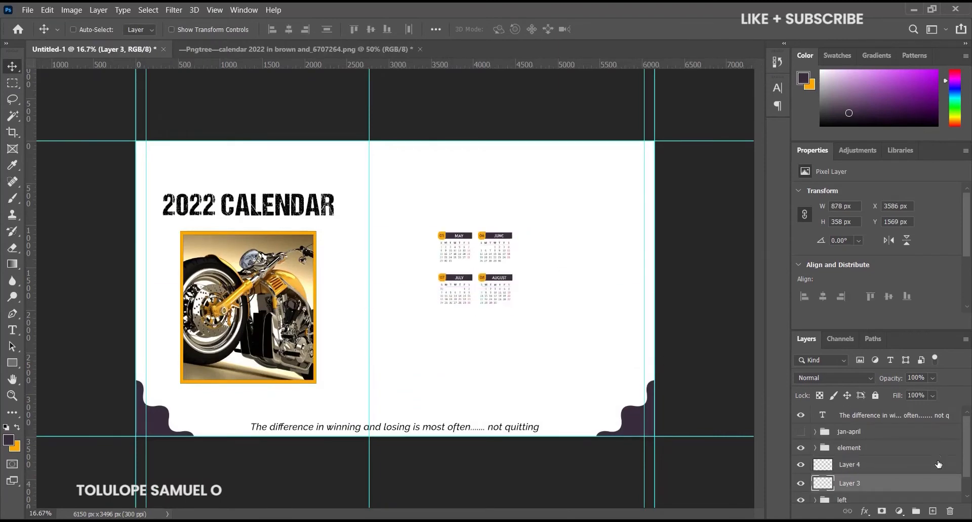
Draw a thin dark divider about 3383 × 51 px between the May–June and July–August rows on the calendar page.
left_click(628, 31)
left_click(850, 483)
left_click(12, 362)
left_click_drag(370, 266, 655, 270)
left_click(12, 66)
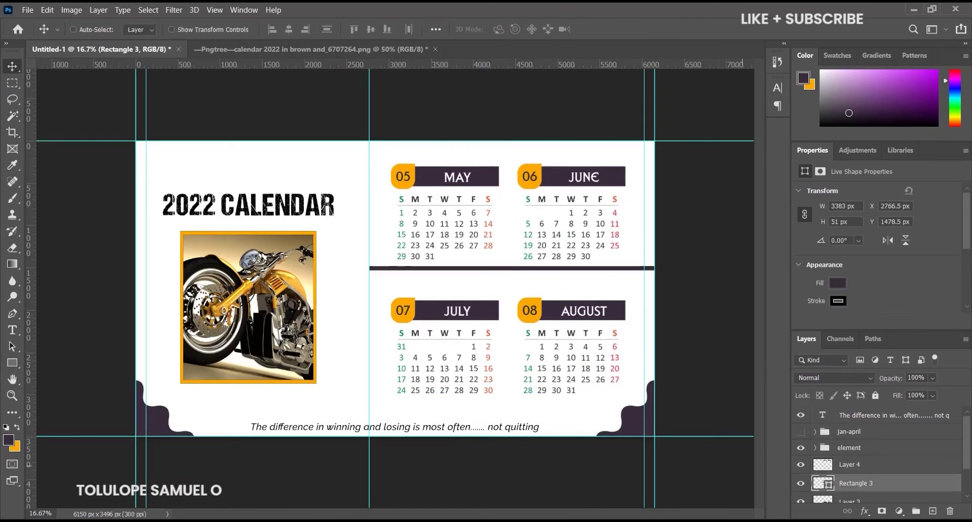
Move the July–August row up slightly and group the month grids and divider as "may- aug".
left_click_drag(571, 351, 571, 332)
type("may- aug")
key("Return")
left_click_drag(856, 465, 852, 449)
Nudge the may- aug group down the page in large increments to centre it vertically.
key("shift+Down")
key("shift+Down")
key("shift+Down")
key("shift+Down")
key("shift+Down")
key("shift+Down")
key("shift+Down")
key("shift+Down")
key("shift+Down")
key("shift+Down")
key("shift+Down")
key("shift+Down")
key("shift+Down")
key("shift+Down")
key("shift+Down")
key("shift+Down")
key("shift+Down")
key("shift+Down")
key("shift+Down")
key("shift+Down")
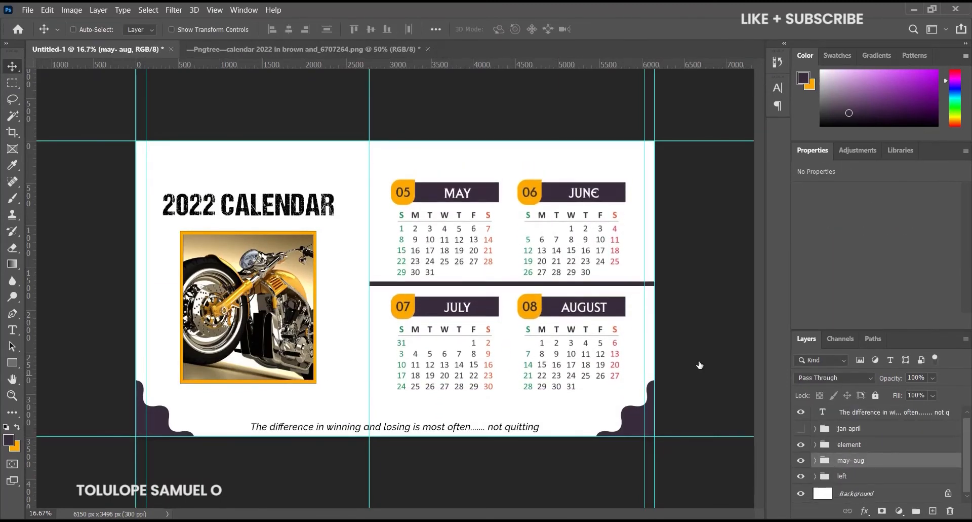
Save the May–August page on the computer as a JPEG named "may".
key("ctrl+shift+s")
left_click(515, 361)
left_click(147, 255)
left_click(140, 356)
key("Return")
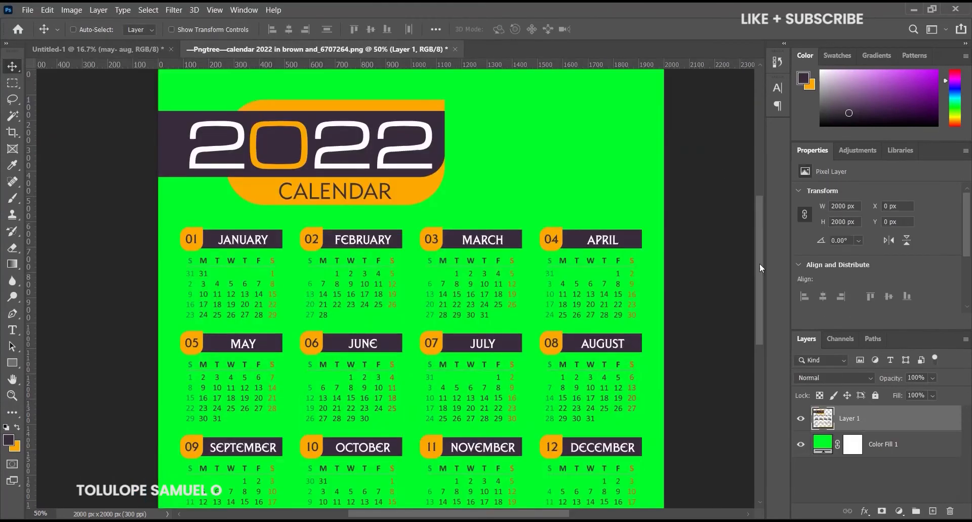
Select the November and December grids in the Pngtree calendar document and copy them to a new layer.
scroll(420, 228, "down", 4)
left_click_drag(421, 228, 663, 332)
key("ctrl+j")
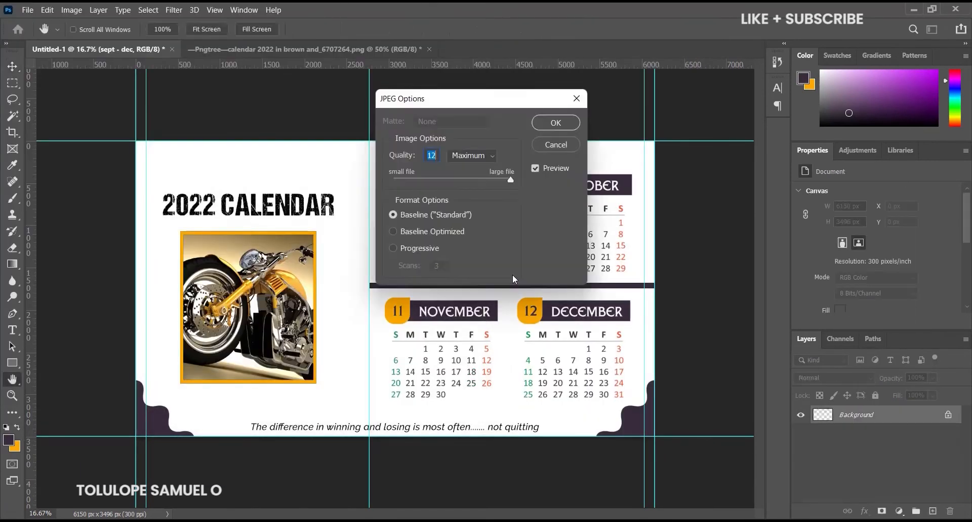
Export the September–December page as the JPEG "dec" at maximum quality 12 with the baseline standard format.
key("Return")
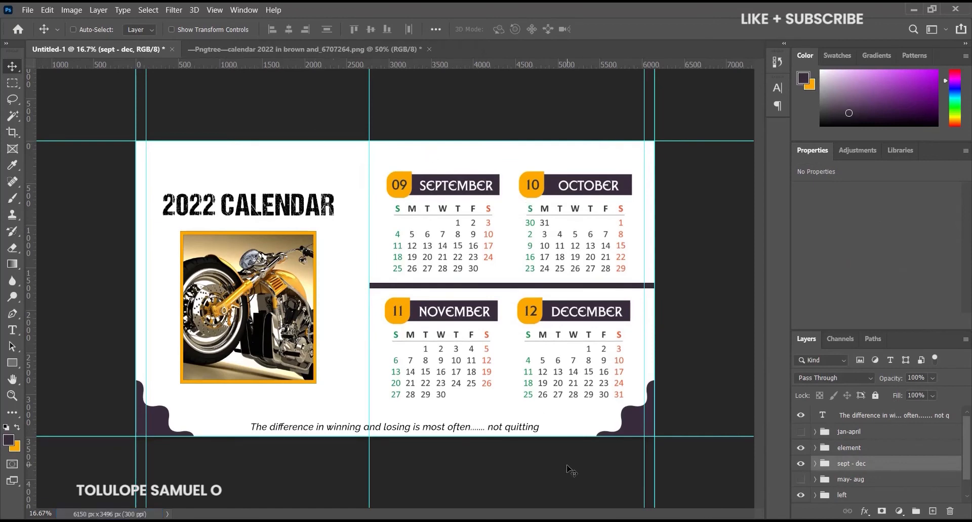
Open Desk_Calendar_Mockup_OK_3.psd from the MD103_Desk_Calendar_Mockup folder and open its Calendar page smart object for editing.
left_click(570, 520)
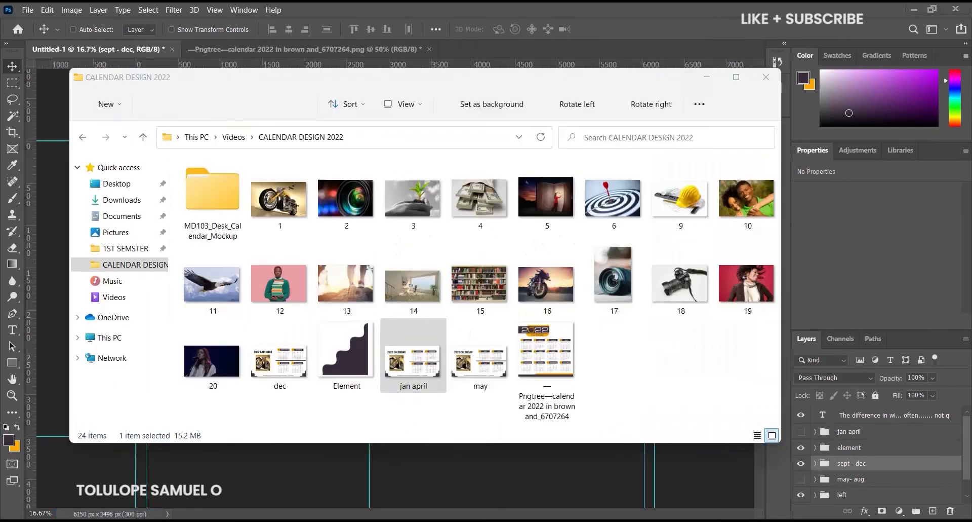
left_click(191, 204)
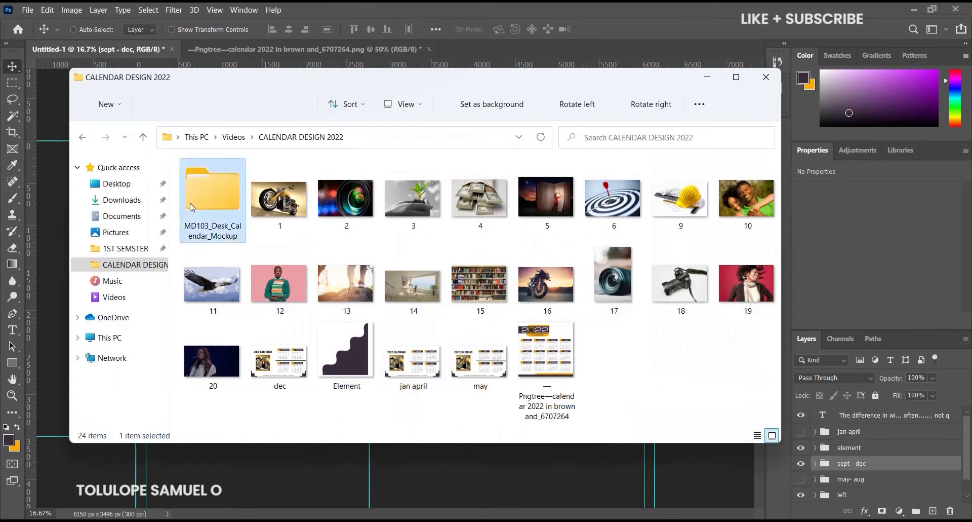
double_click(190, 202)
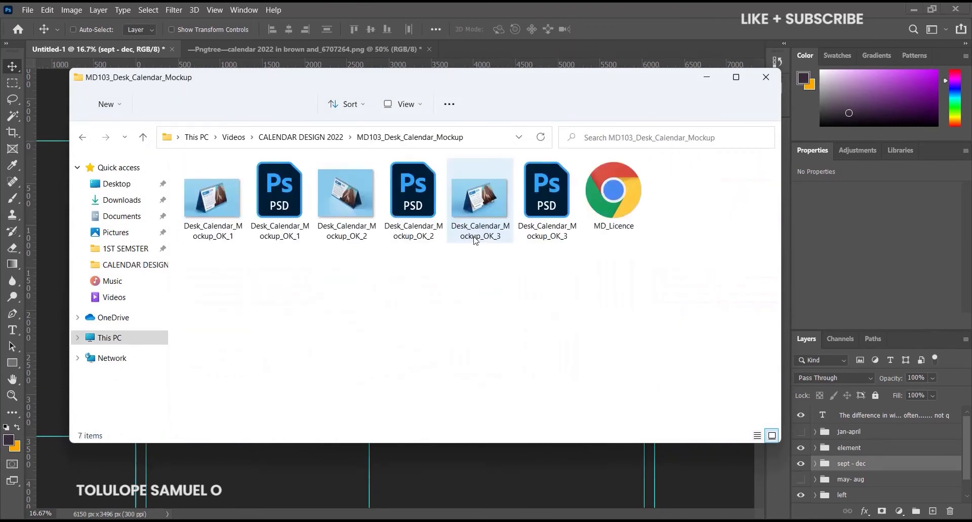
left_click(541, 207)
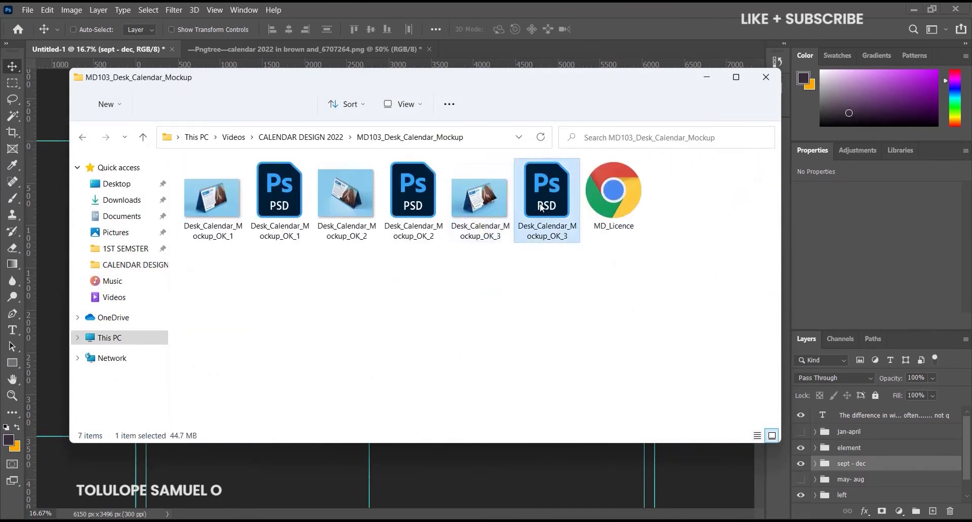
double_click(541, 207)
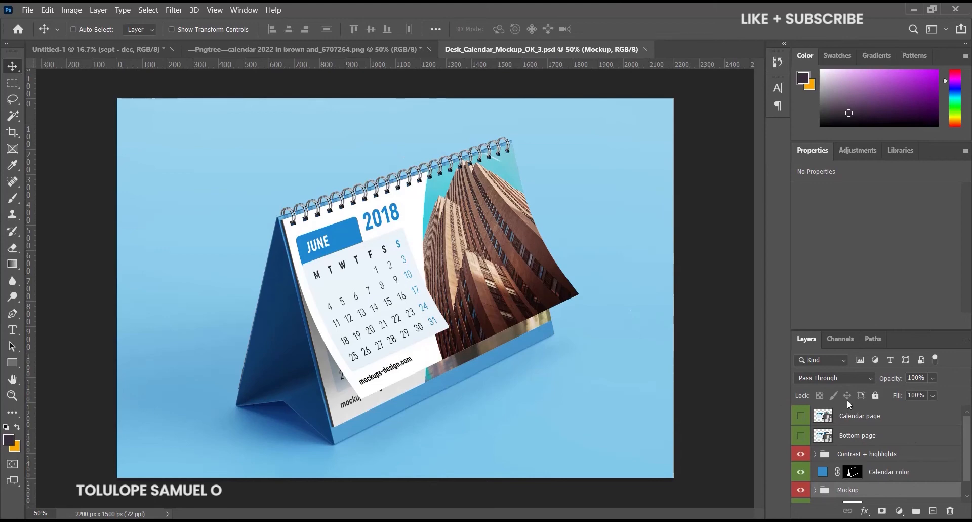
double_click(822, 417)
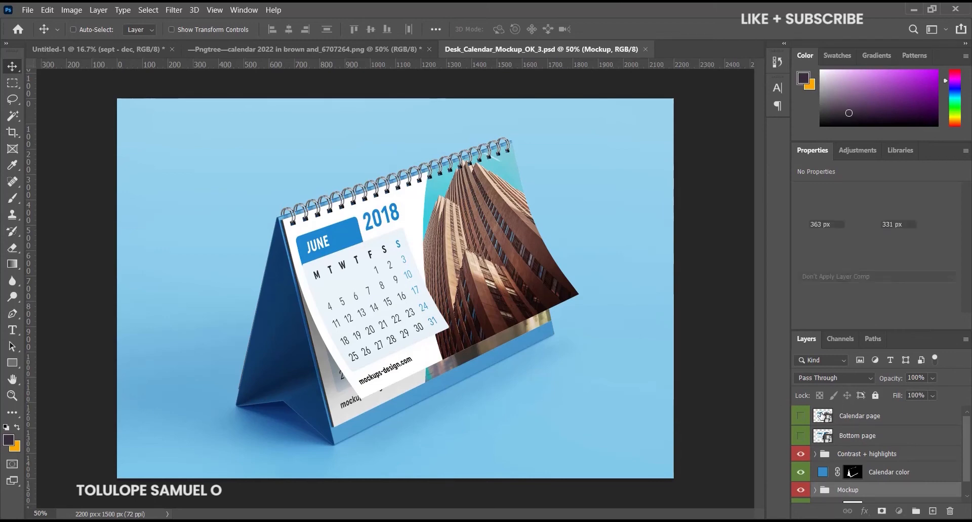
left_click(521, 220)
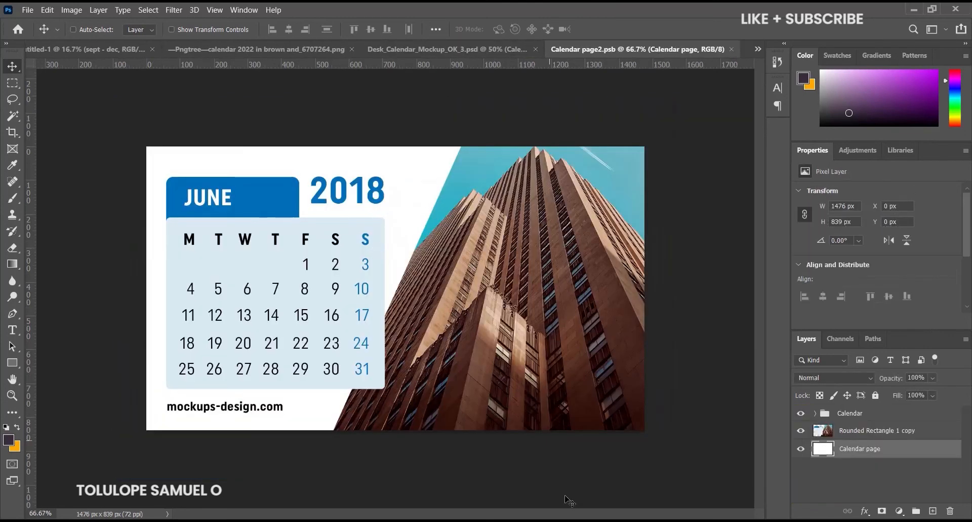
Place the jan april image at 100% in the smart object, move it above the Calendar group, and save.
key("alt+Tab")
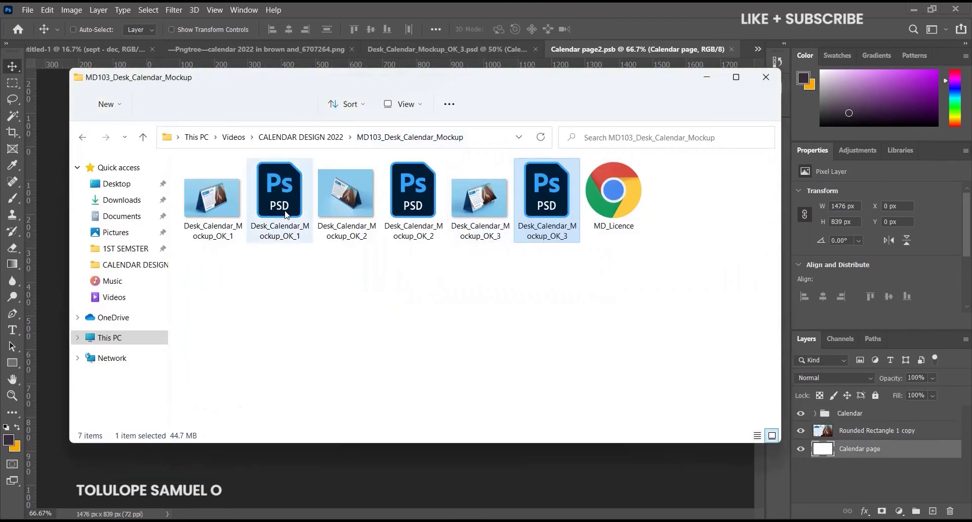
left_click(304, 138)
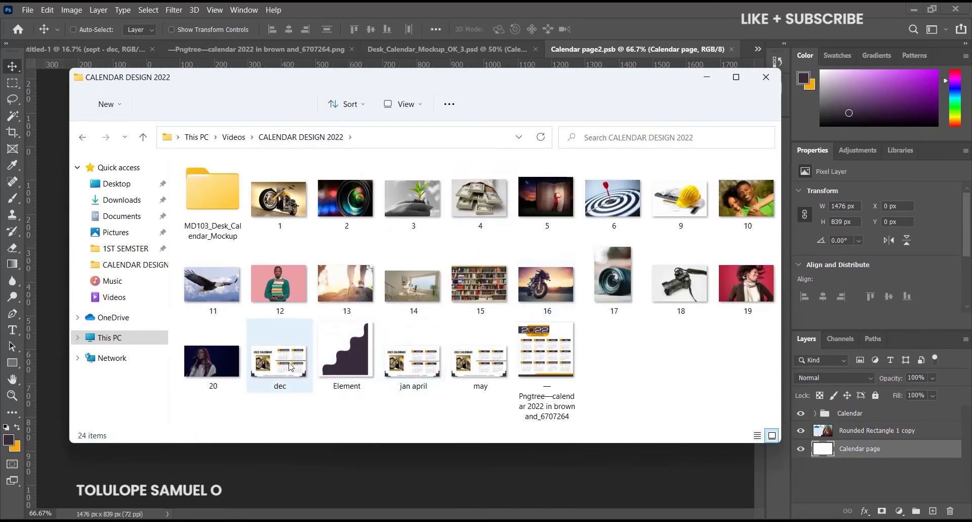
left_click_drag(400, 345, 482, 455)
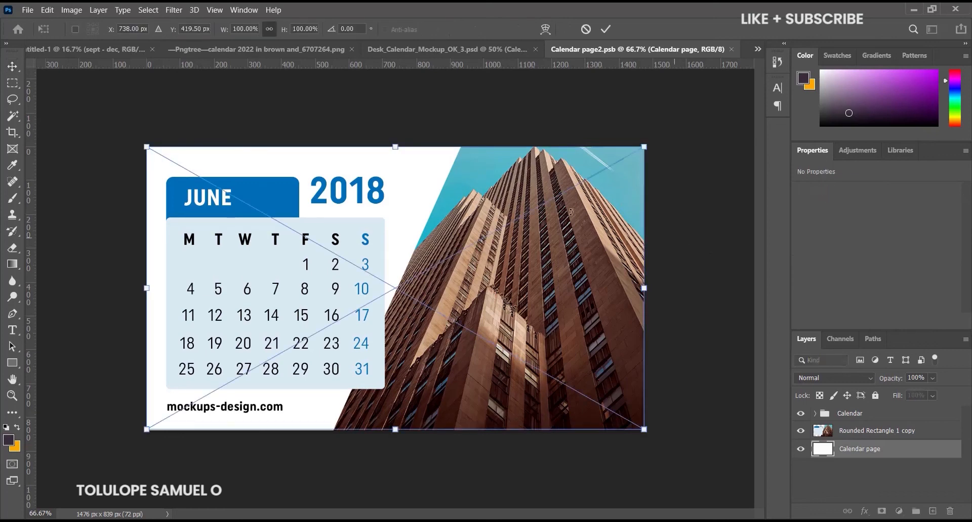
left_click(606, 29)
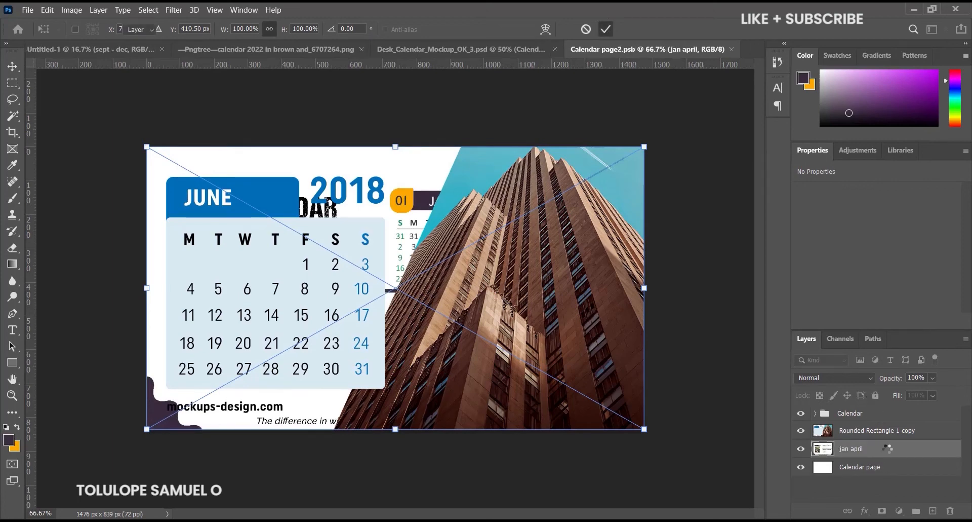
left_click_drag(902, 448, 897, 407)
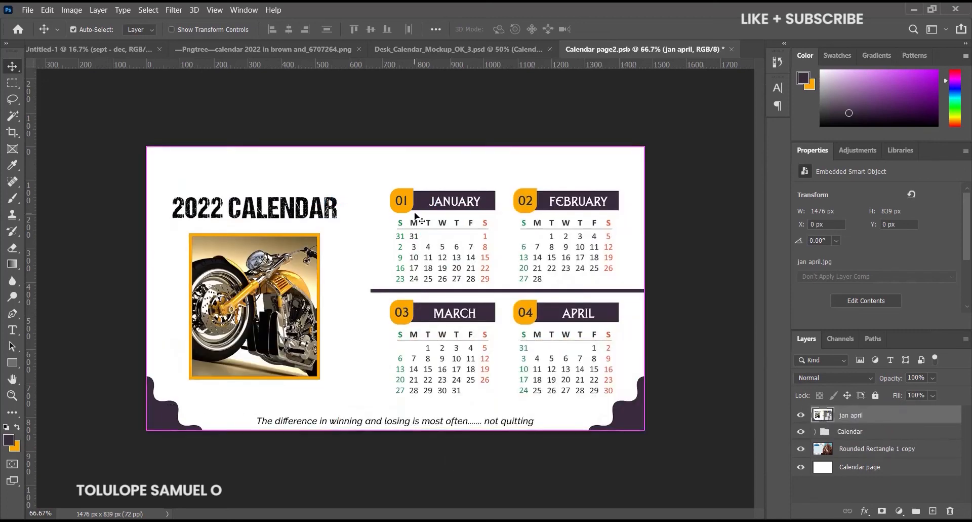
key("ctrl+s")
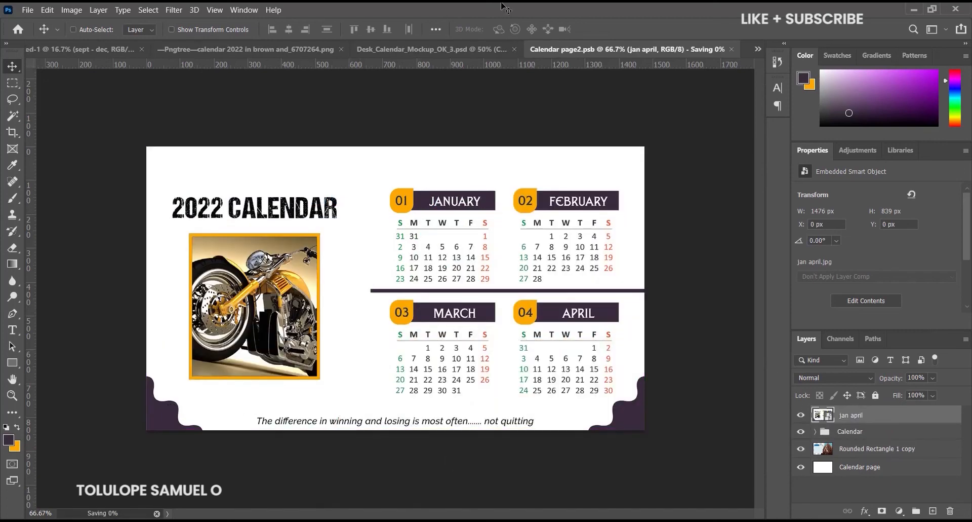